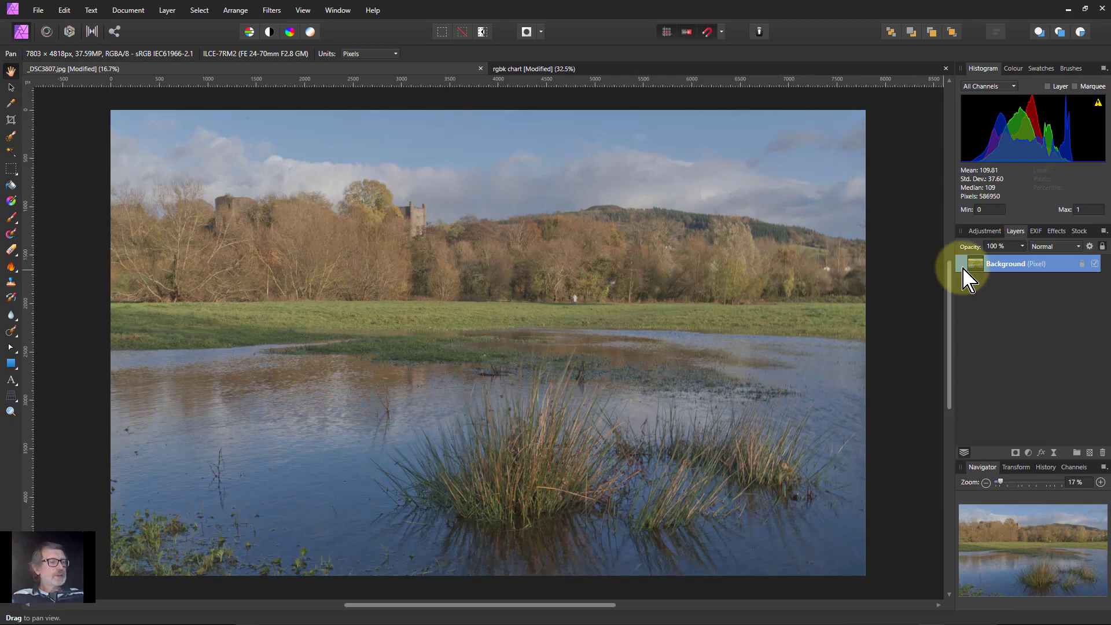
- Duplicate the Background layer with Ctrl+J to add more stacked copies
{"action": "key", "text": "ctrl+j"}
{"action": "key", "text": "ctrl+j"}
{"action": "key", "text": "ctrl+j"}
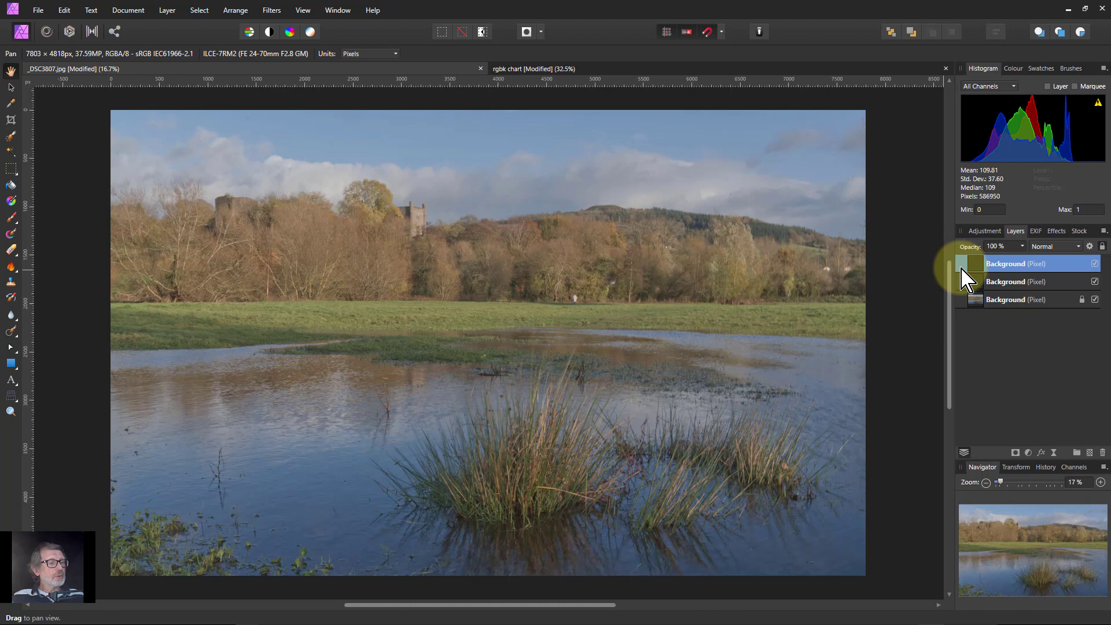
{"action": "key", "text": "ctrl+j"}
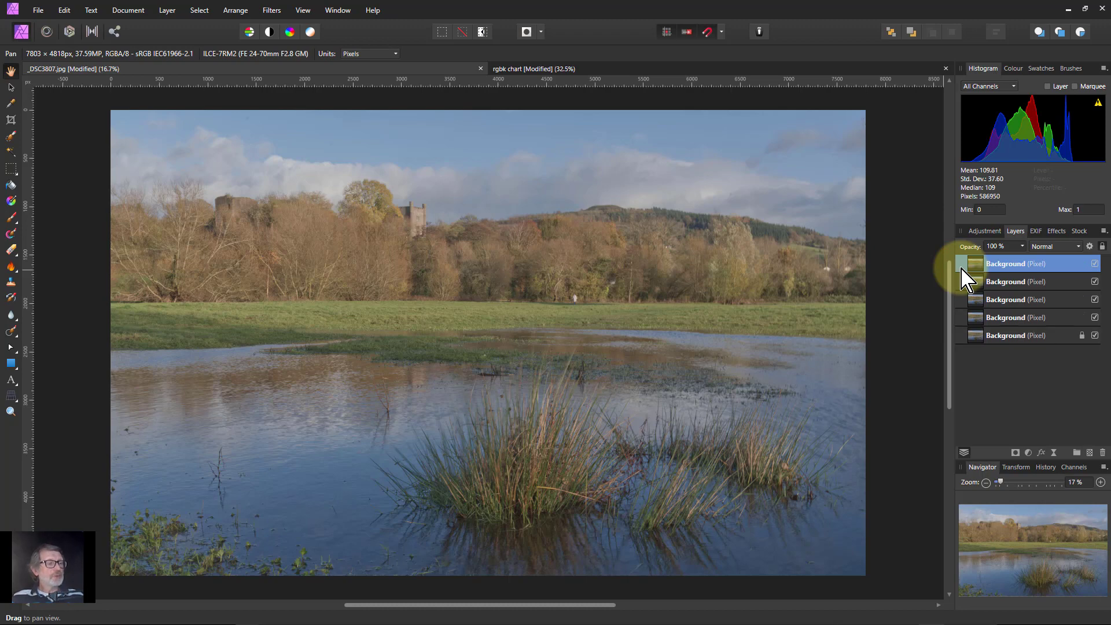
- On the rgbk chart document, turn on the MAX, MIN and average annotation groups
{"action": "left_click", "coordinate": [654, 70]}
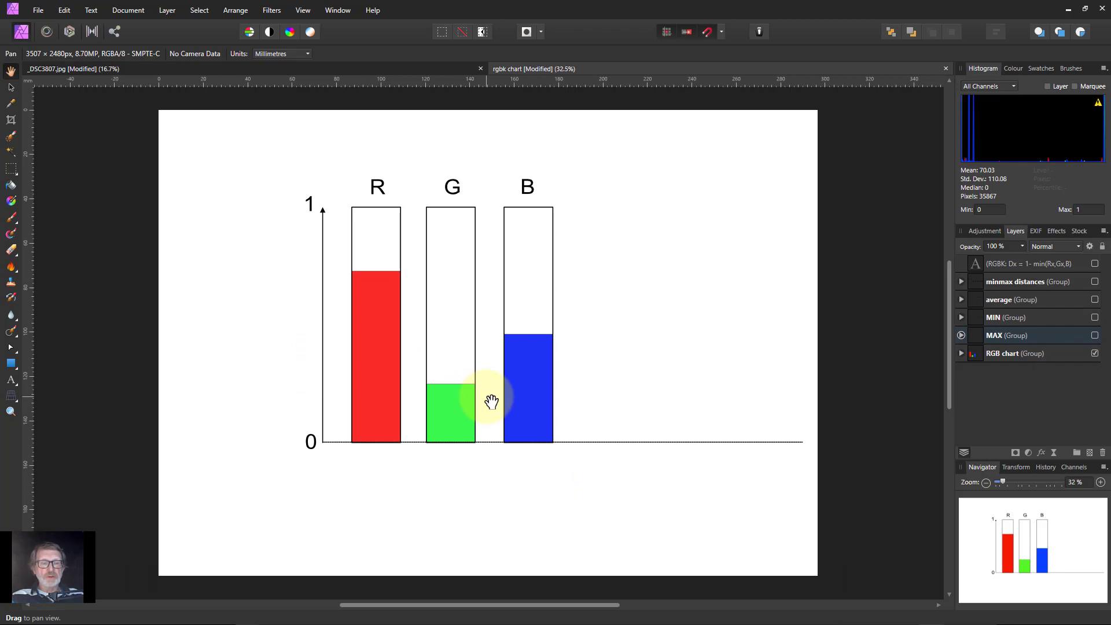
{"action": "left_click", "coordinate": [1095, 335]}
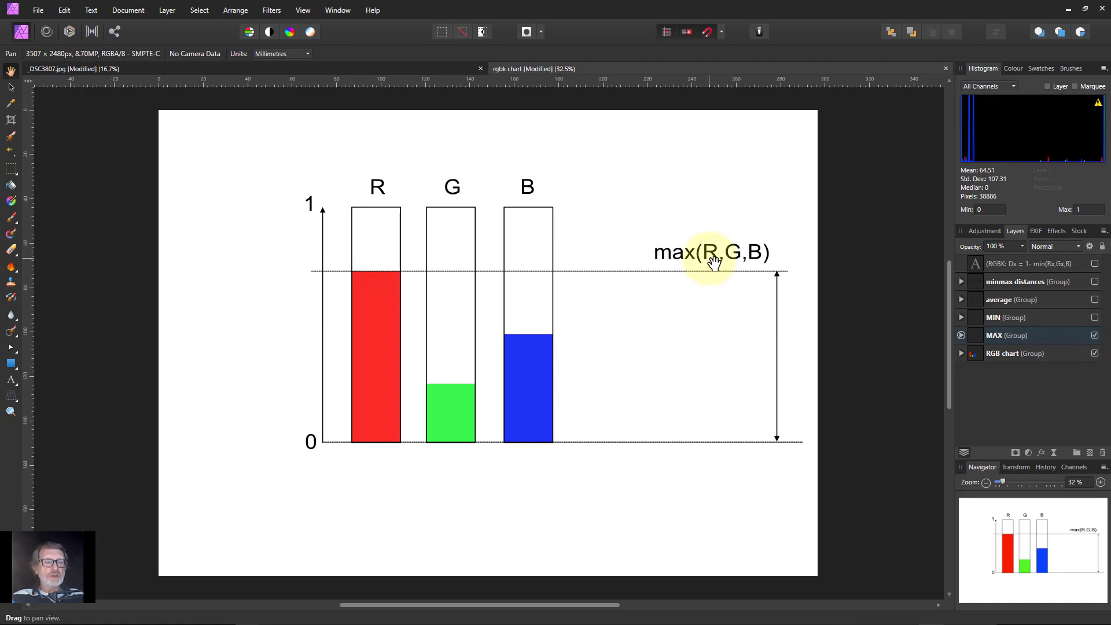
{"action": "left_click", "coordinate": [1095, 317]}
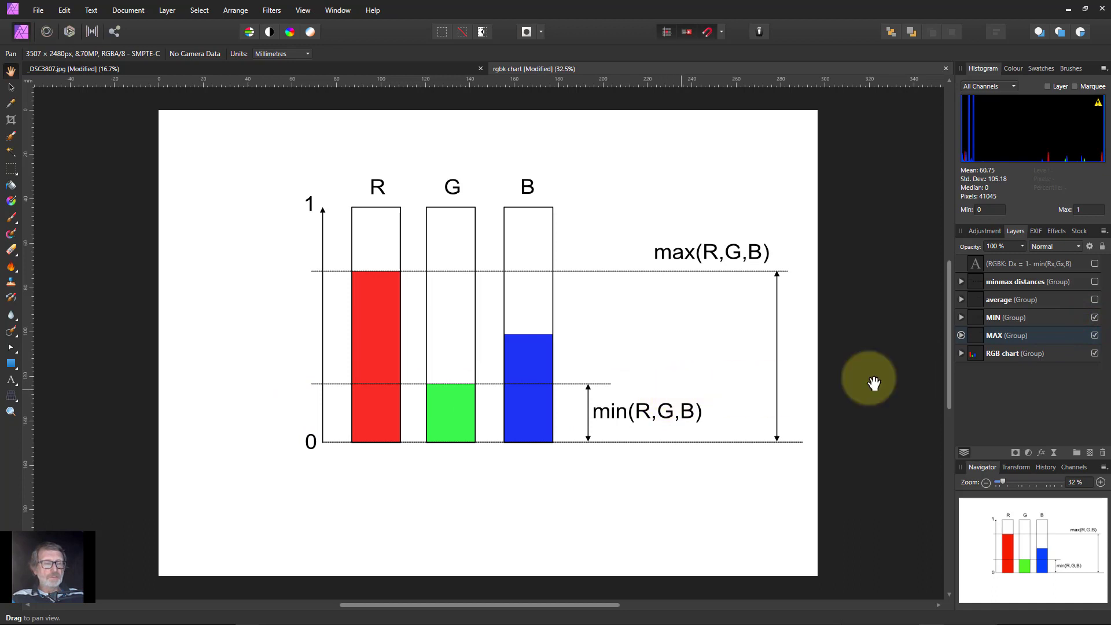
{"action": "left_click", "coordinate": [1094, 299]}
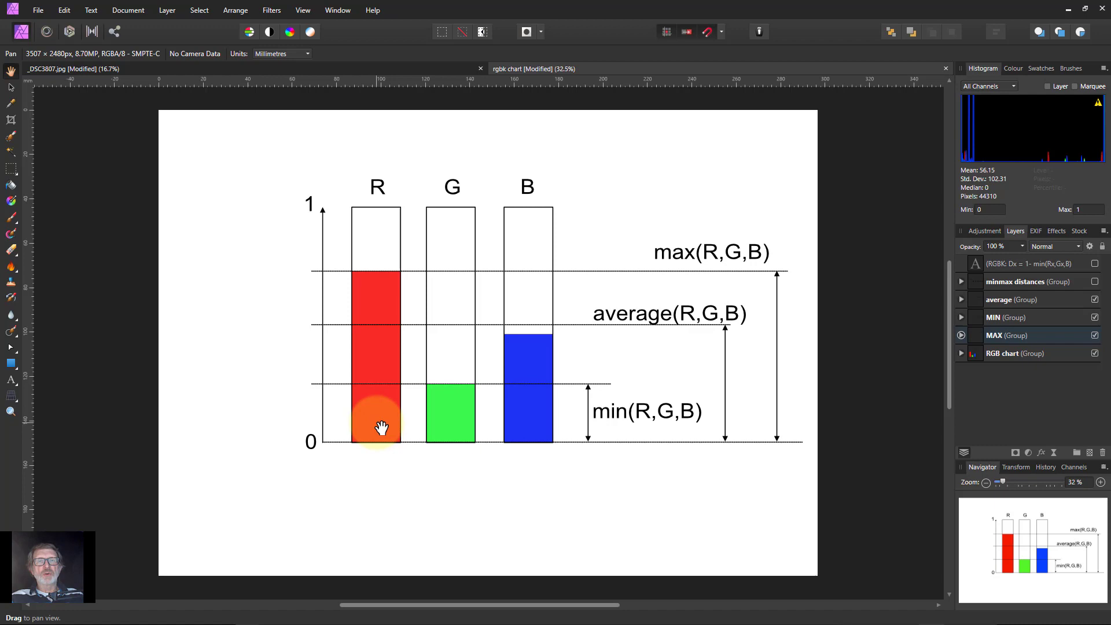
- On the landscape photo, open Apply Image with the current layer as source and equations enabled
{"action": "left_click", "coordinate": [294, 69]}
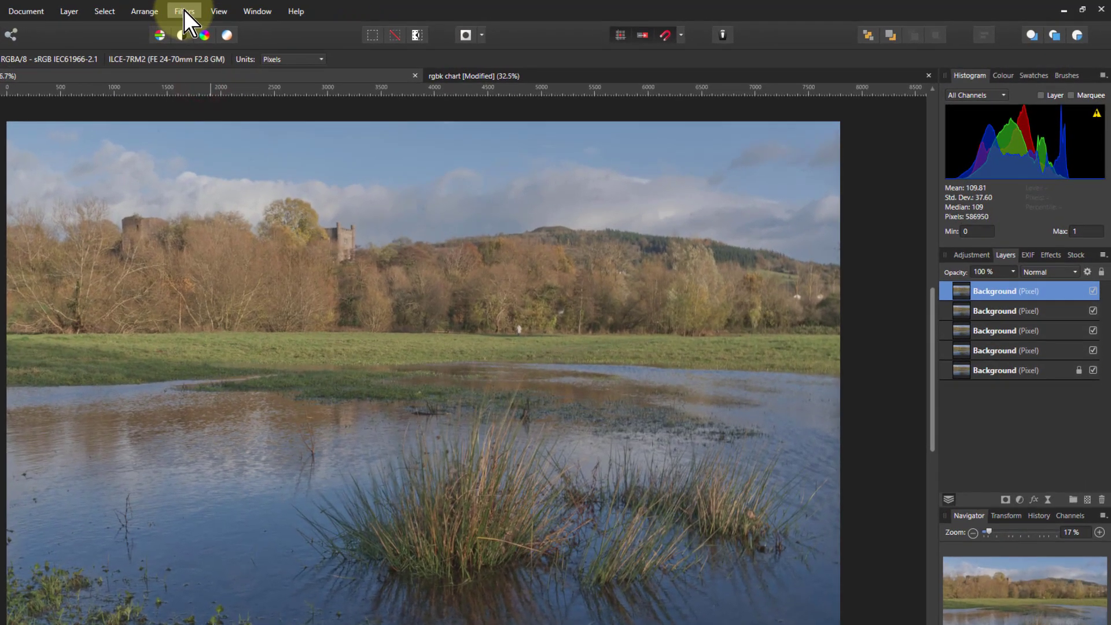
{"action": "left_click", "coordinate": [184, 11]}
{"action": "left_click", "coordinate": [144, 128]}
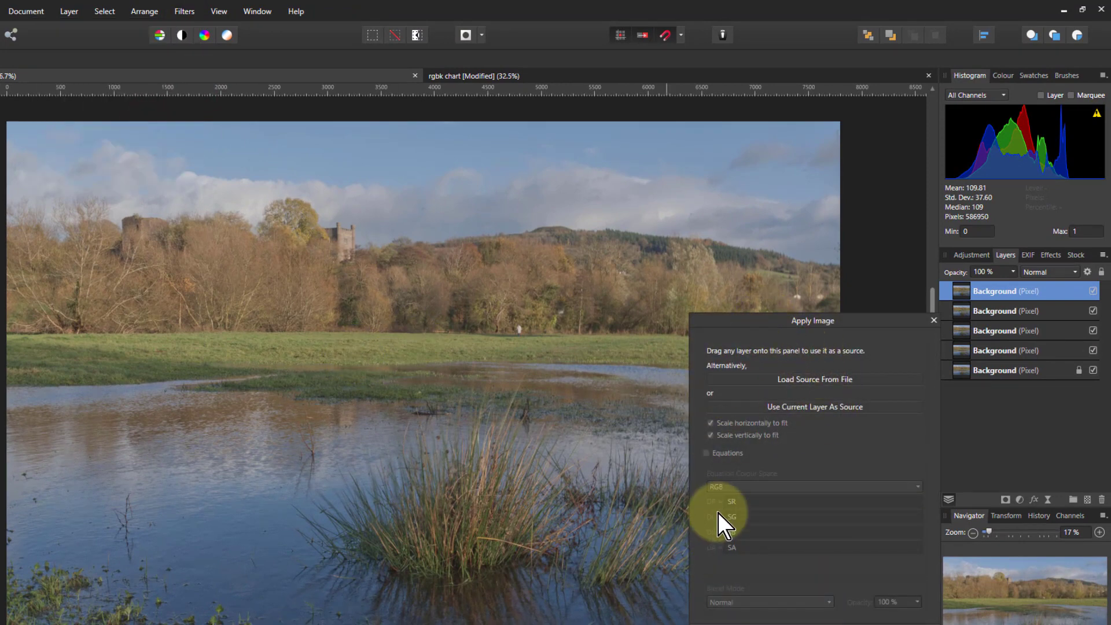
{"action": "left_click", "coordinate": [772, 407]}
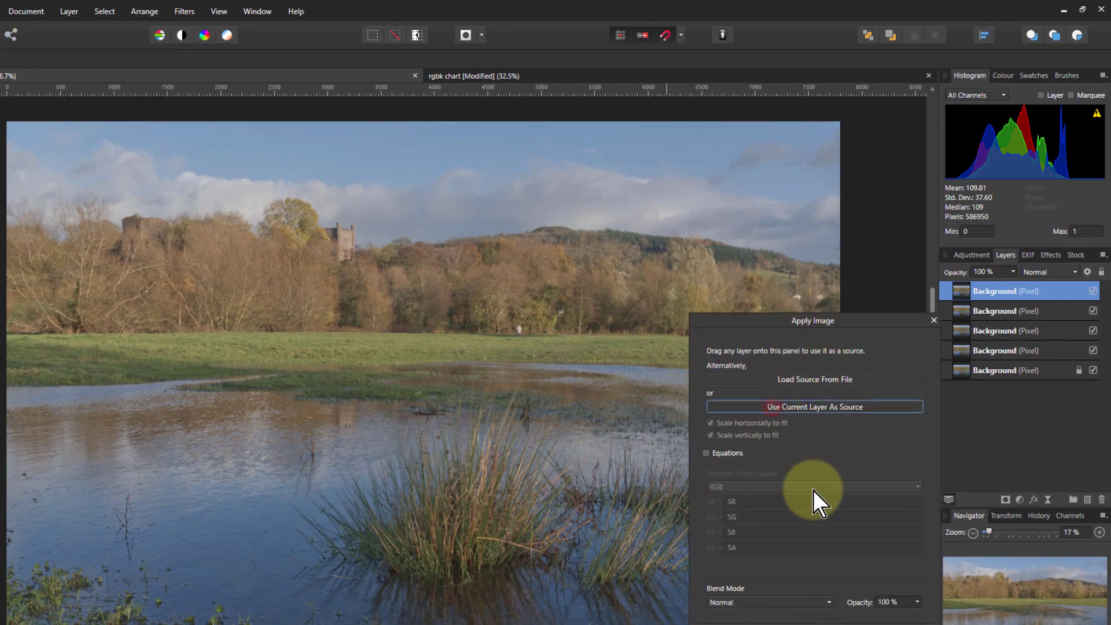
{"action": "left_click", "coordinate": [706, 453]}
- Set DR, DG and DB to min(SR,SG,SB) and apply it to the top layer
{"action": "left_click", "coordinate": [743, 503]}
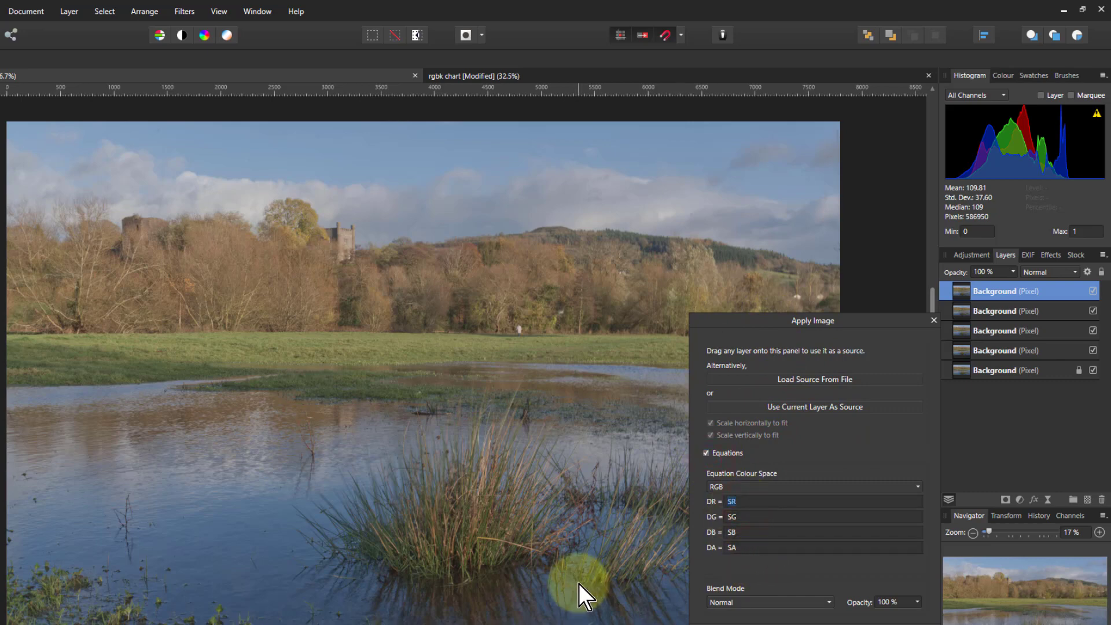
{"action": "type", "text": "min"}
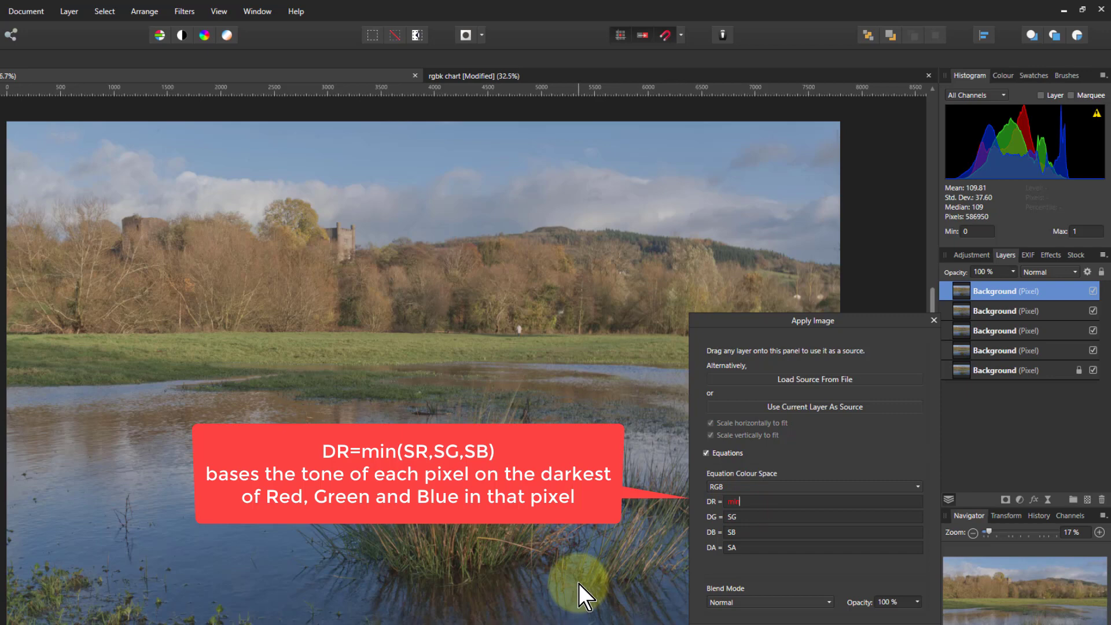
{"action": "type", "text": "(SR,SG,SB)"}
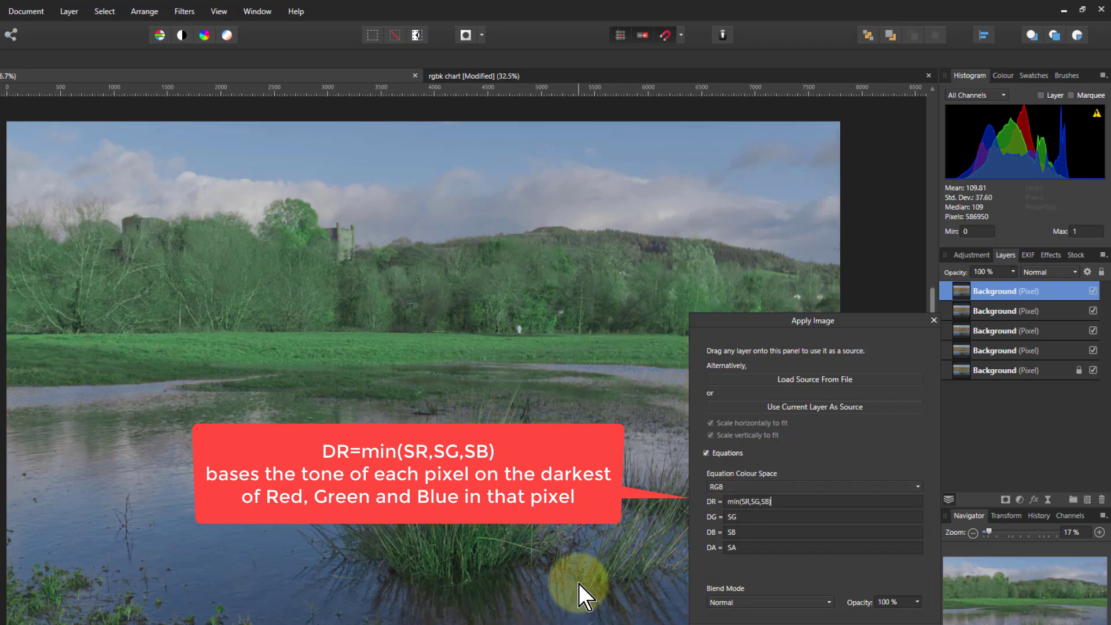
{"action": "triple_click", "coordinate": [777, 502]}
{"action": "key", "text": "ctrl+c"}
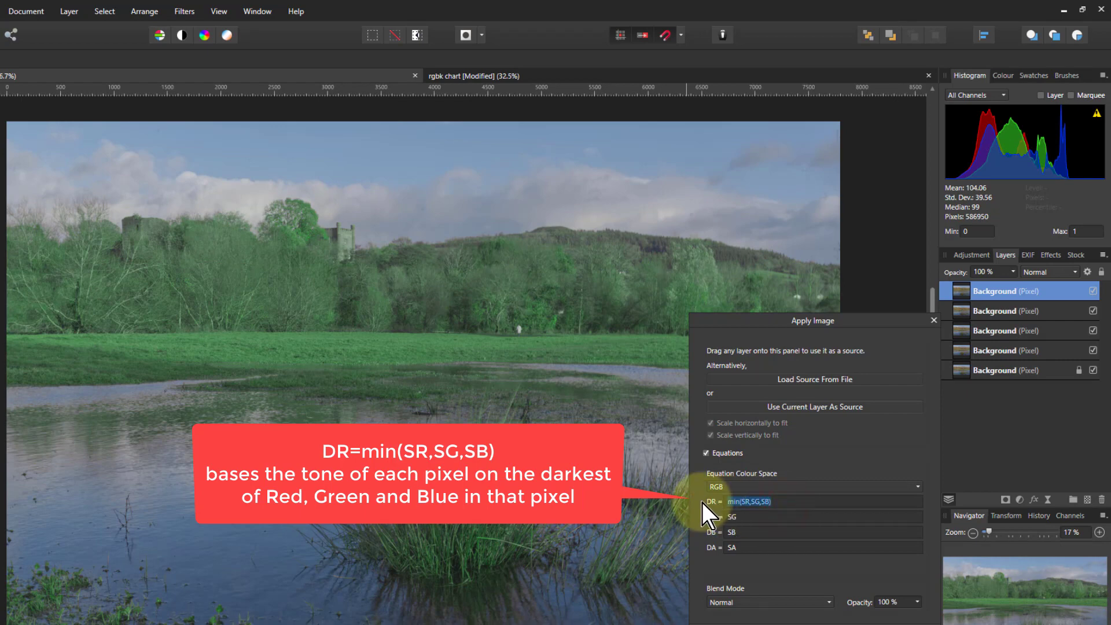
{"action": "double_click", "coordinate": [743, 517]}
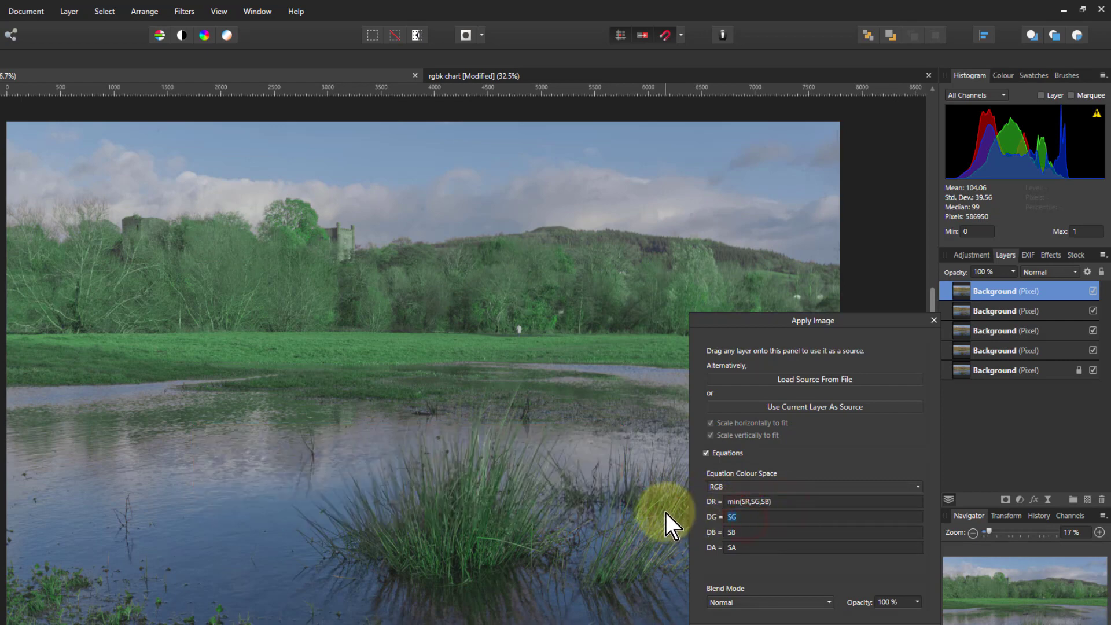
{"action": "key", "text": "ctrl+v"}
{"action": "double_click", "coordinate": [731, 533]}
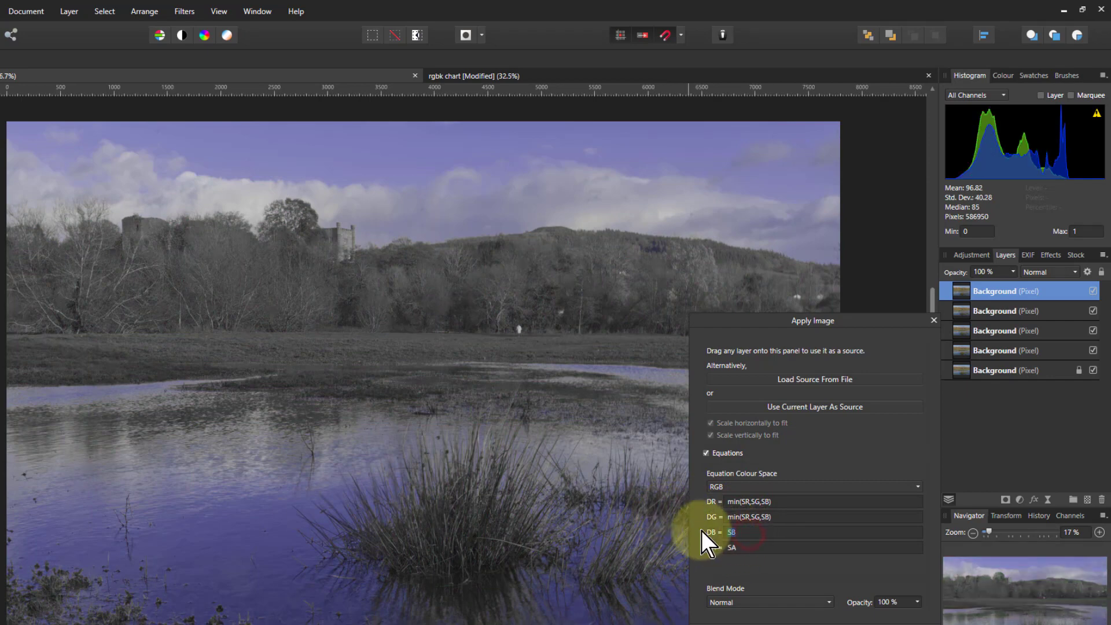
{"action": "key", "text": "ctrl+v"}
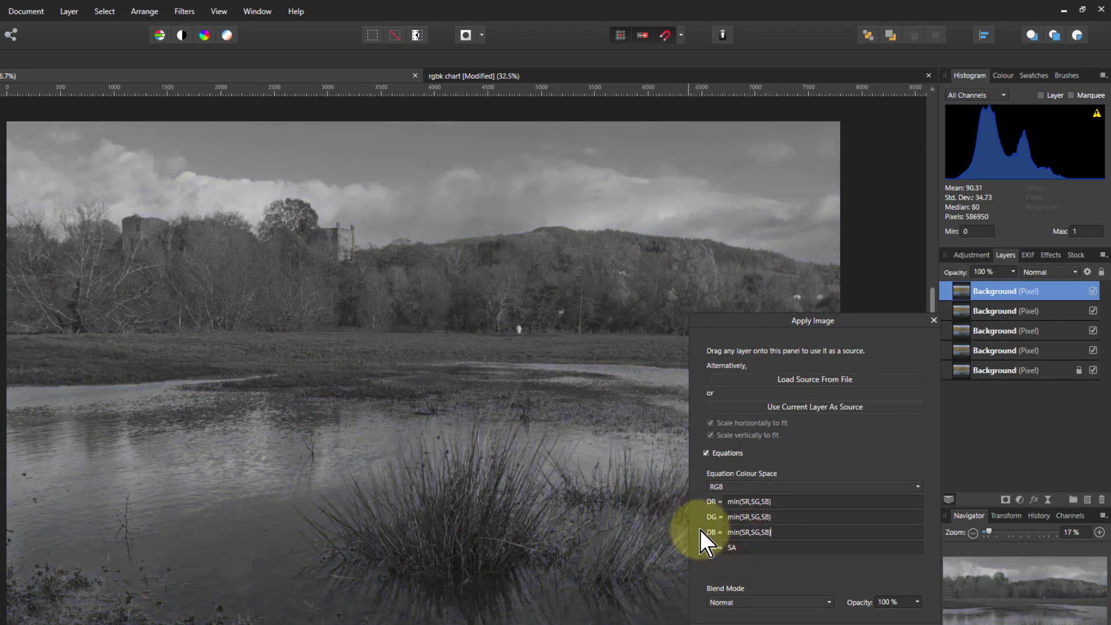
{"action": "left_click", "coordinate": [862, 622]}
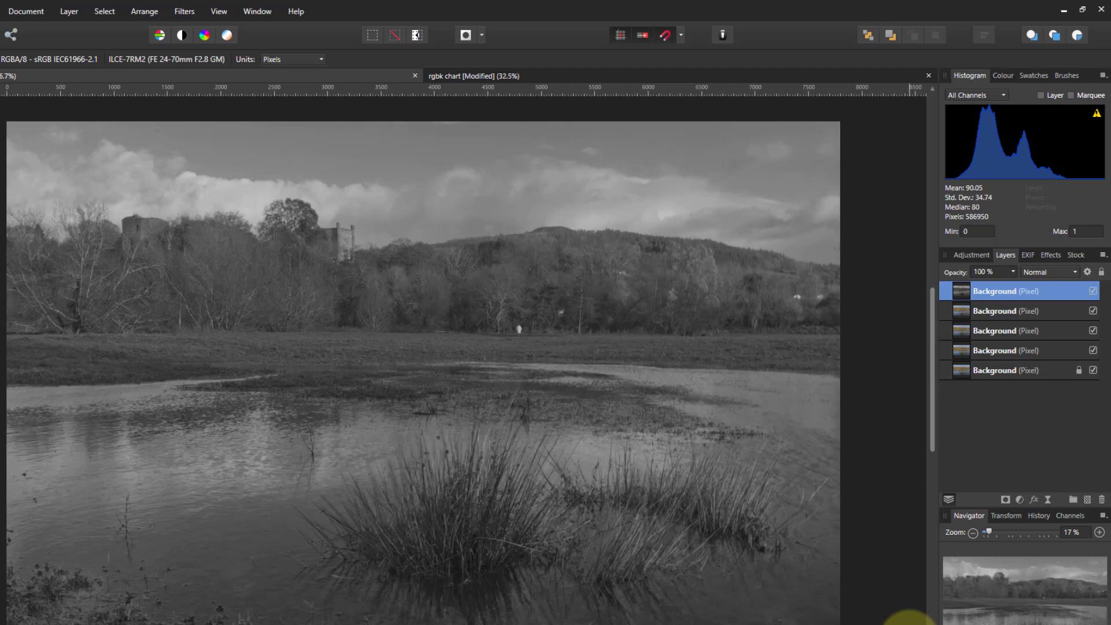
- Hide the min layer, select the second Background layer, and open Apply Image with equations on it
{"action": "left_click", "coordinate": [1092, 292]}
{"action": "left_click", "coordinate": [966, 311]}
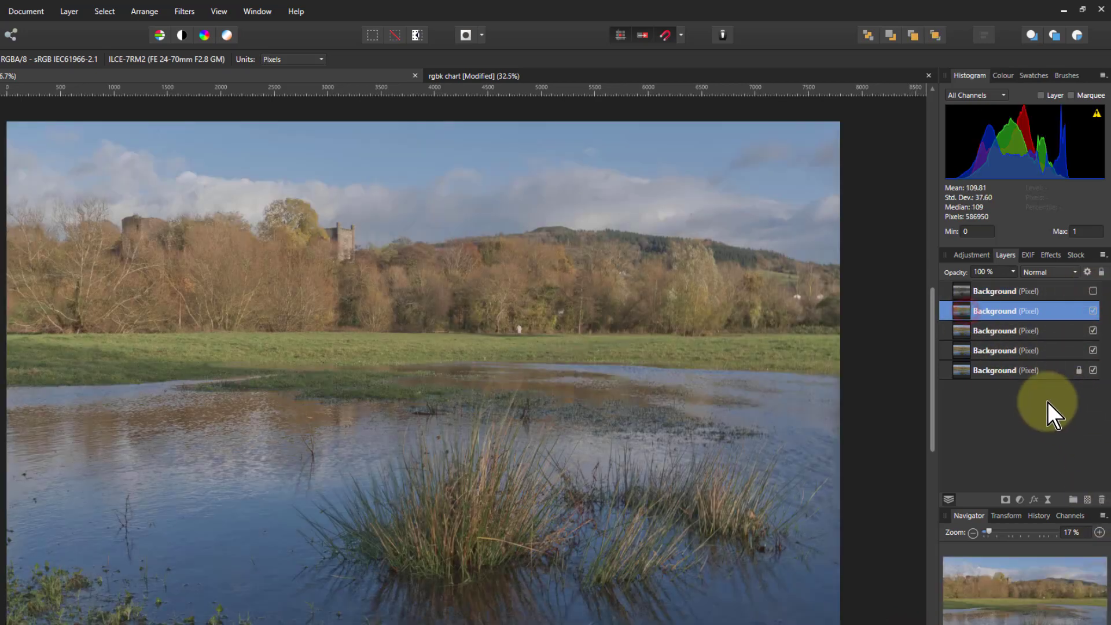
{"action": "left_click", "coordinate": [184, 11]}
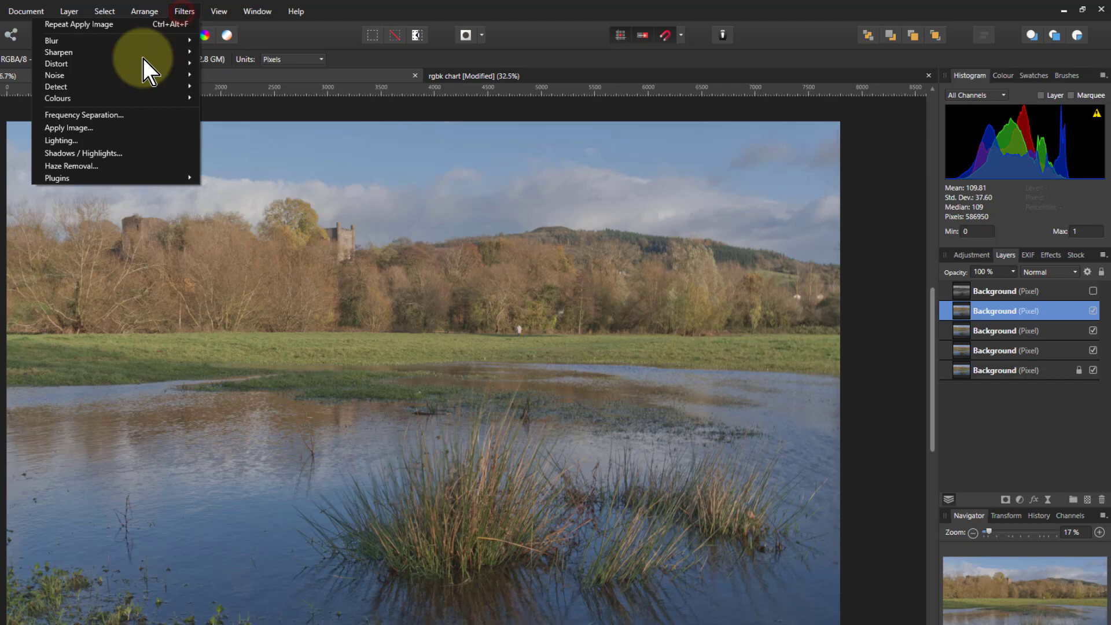
{"action": "left_click", "coordinate": [147, 132]}
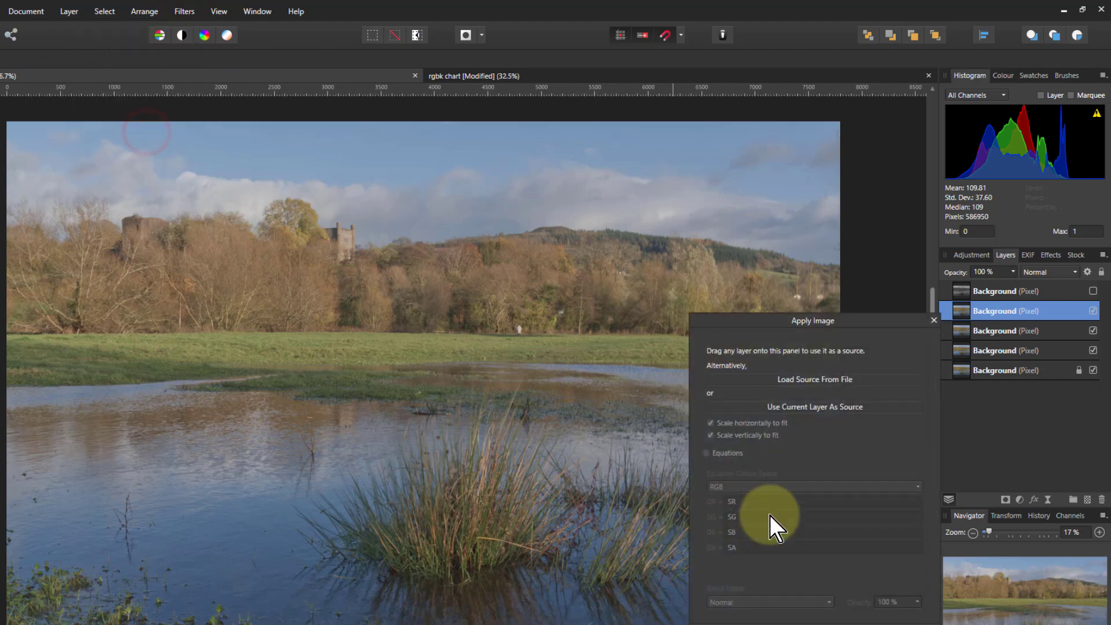
{"action": "left_click", "coordinate": [825, 406]}
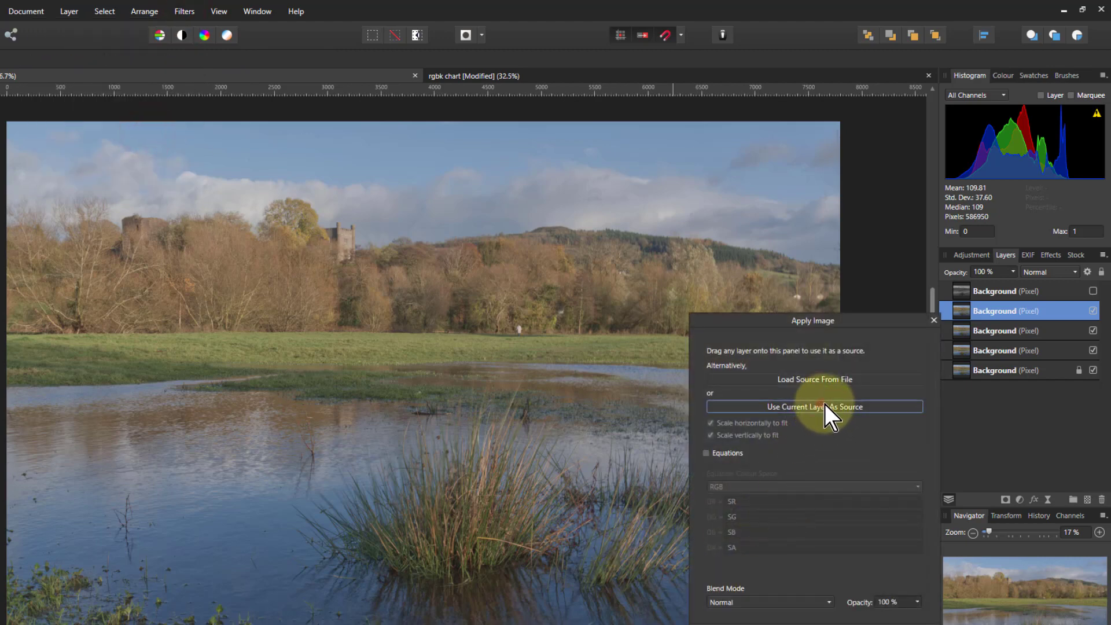
{"action": "left_click", "coordinate": [706, 453]}
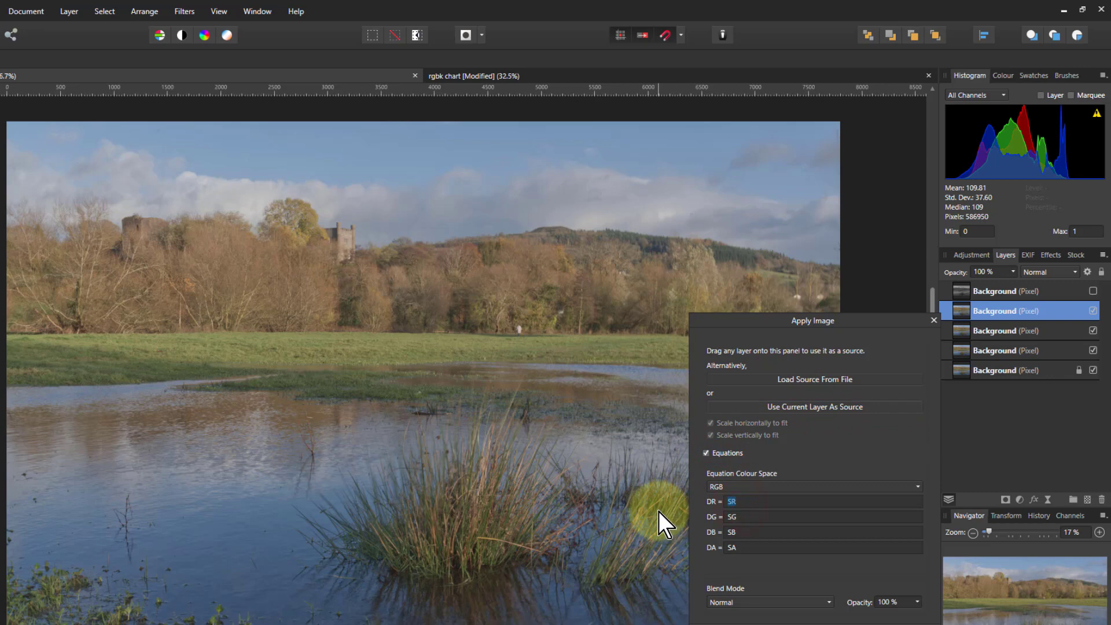
- Set the DR, DG and DB equations to max(SR,SG,SB)
{"action": "type", "text": "max(SR"}
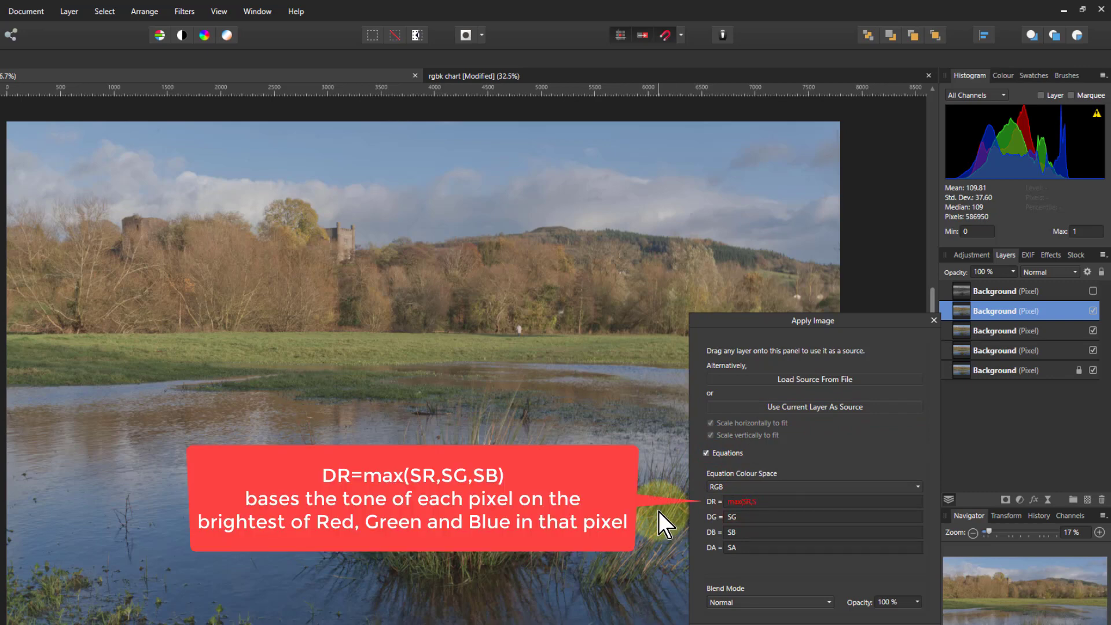
{"action": "type", "text": ",SG,SB)"}
{"action": "key", "text": "Return"}
{"action": "key", "text": "ctrl+c"}
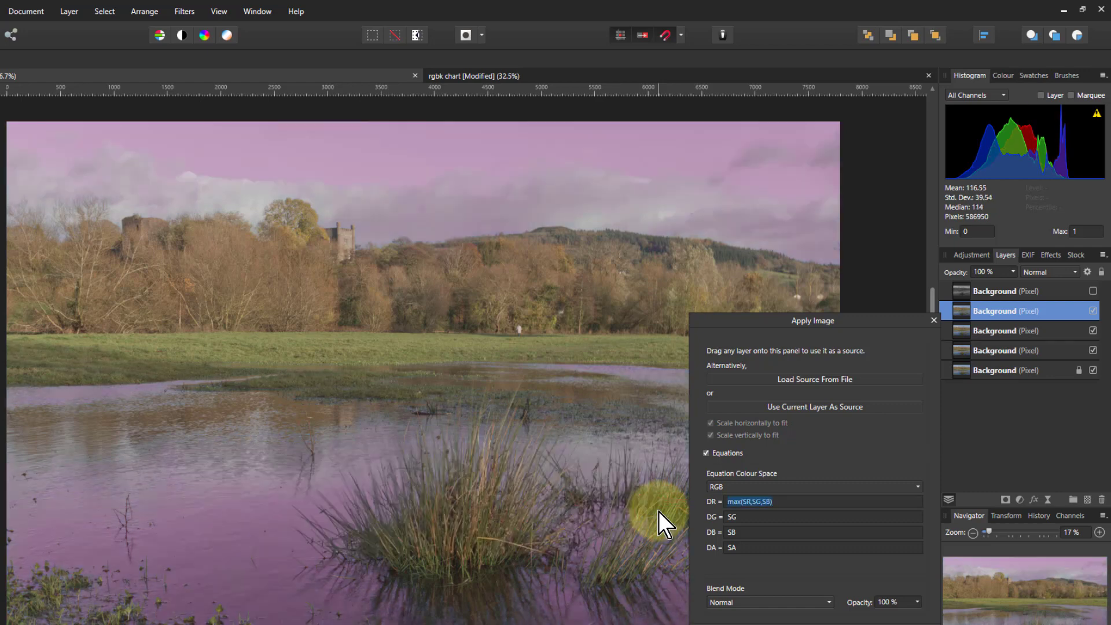
{"action": "left_click", "coordinate": [769, 516]}
{"action": "key", "text": "ctrl+v"}
{"action": "key", "text": "Return"}
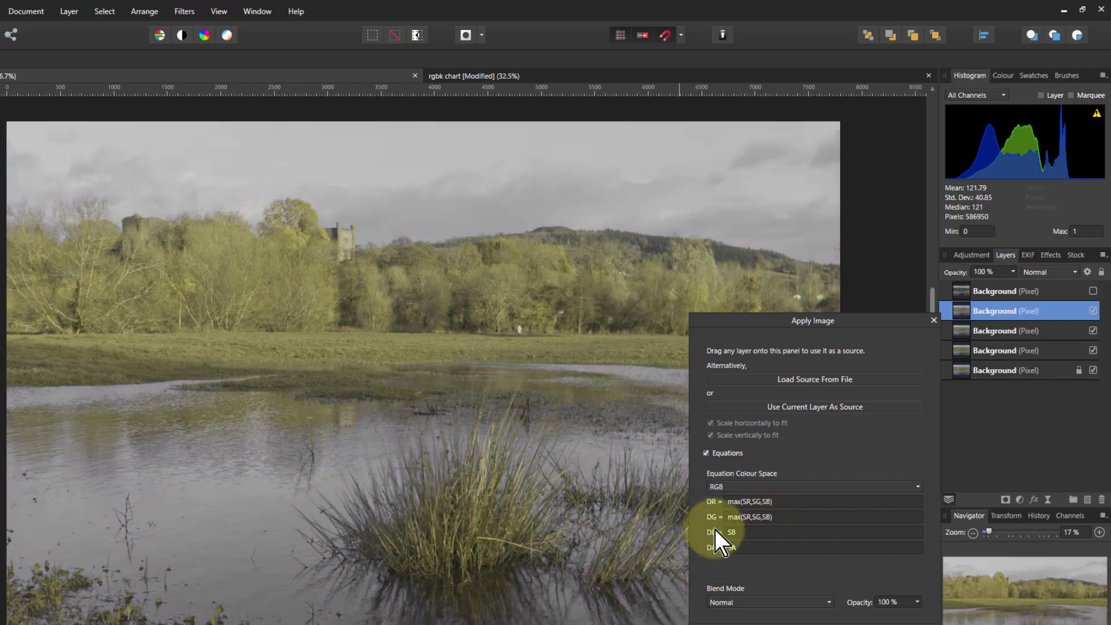
{"action": "left_click", "coordinate": [738, 531]}
{"action": "key", "text": "ctrl+v"}
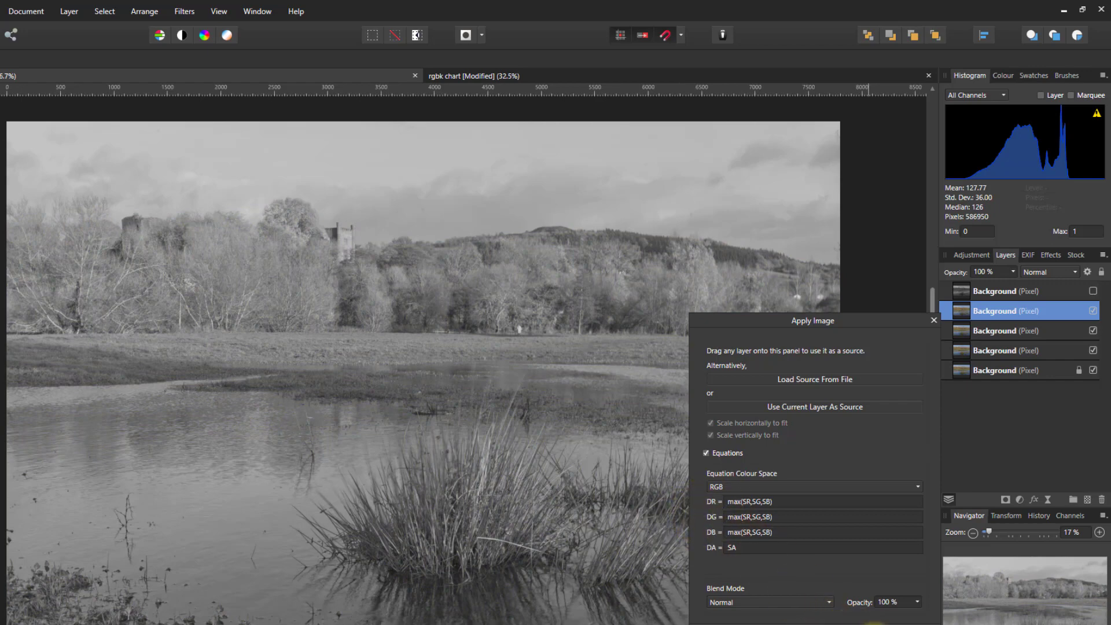
- Apply the max result and rename the top layer 'min'
{"action": "left_click", "coordinate": [902, 620]}
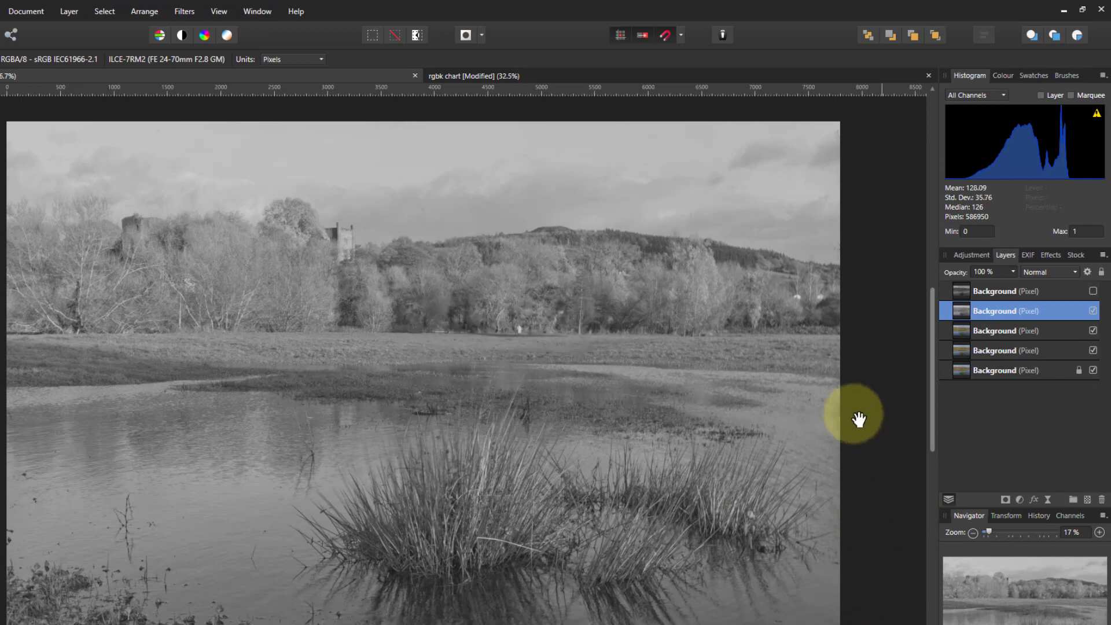
{"action": "left_click", "coordinate": [994, 291]}
{"action": "double_click", "coordinate": [989, 296]}
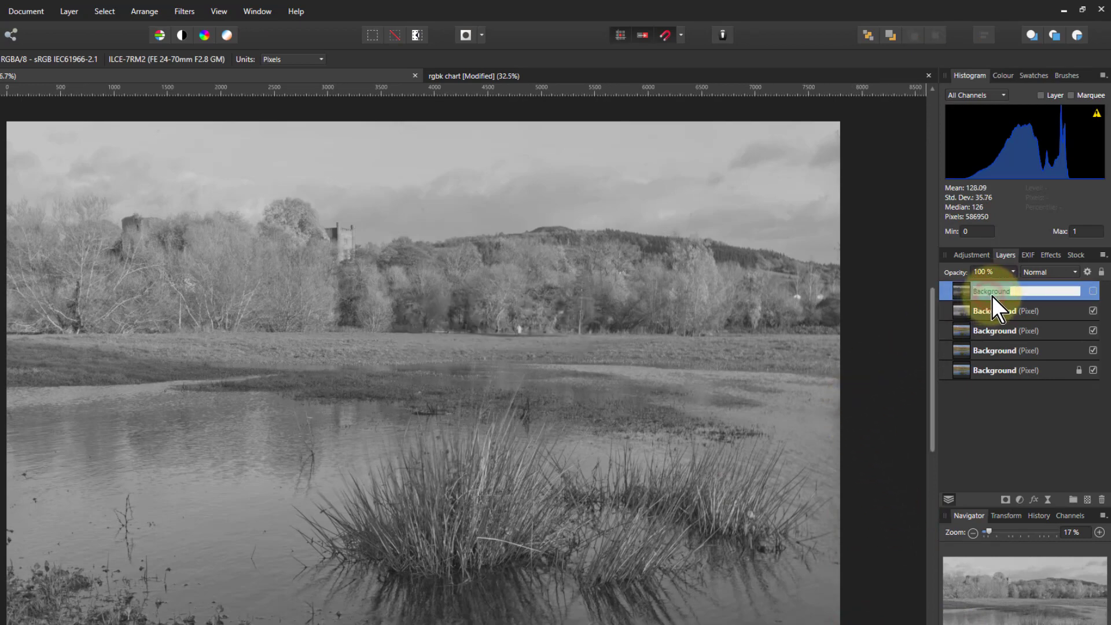
{"action": "type", "text": "min"}
{"action": "key", "text": "Return"}
- Rename the second layer 'max' and the third layer 'average'
{"action": "left_click", "coordinate": [983, 311]}
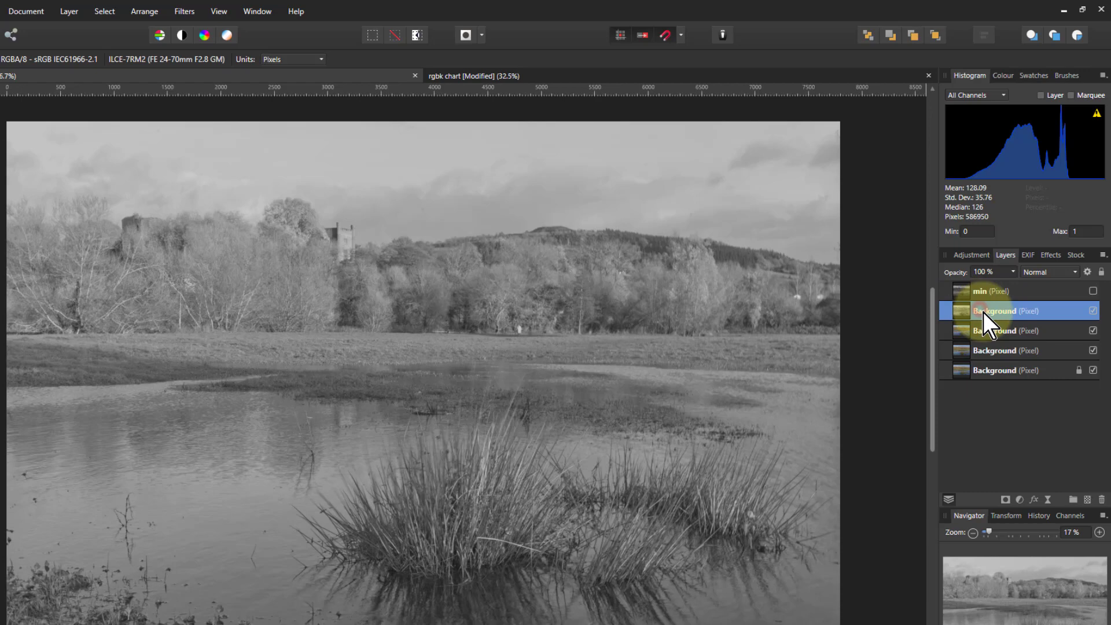
{"action": "double_click", "coordinate": [983, 312]}
{"action": "type", "text": "ma"}
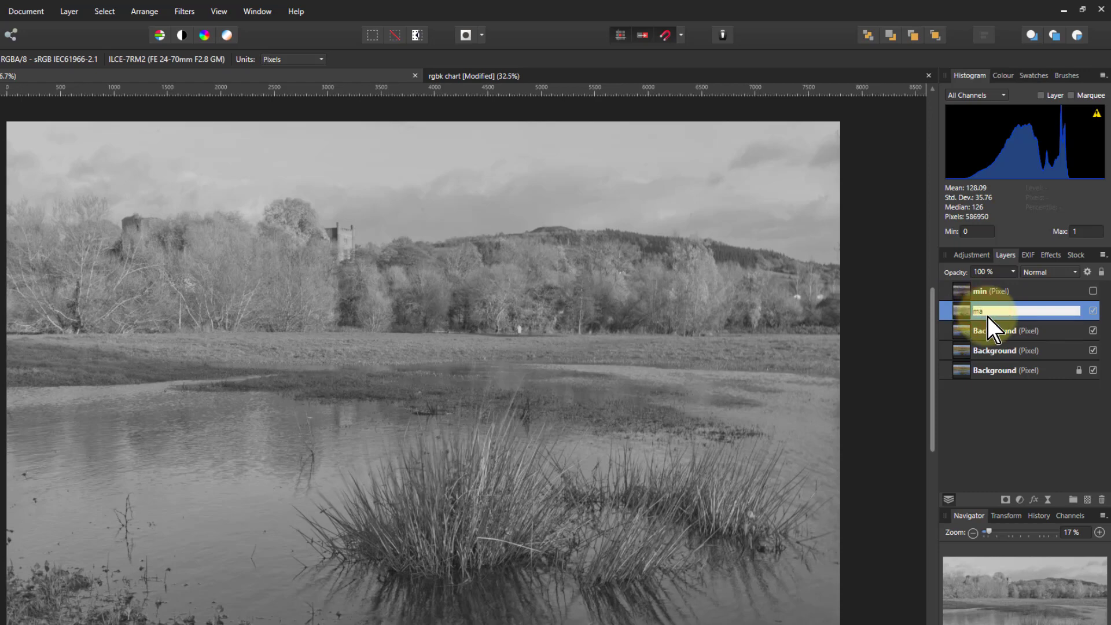
{"action": "type", "text": "x"}
{"action": "key", "text": "Return"}
{"action": "left_click", "coordinate": [986, 334]}
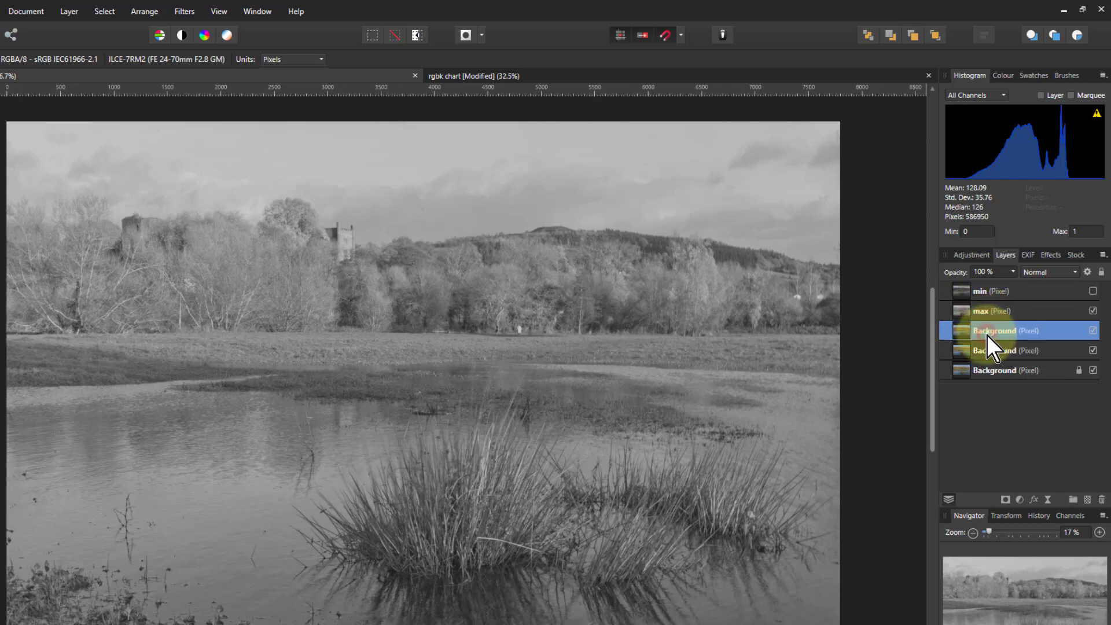
{"action": "double_click", "coordinate": [987, 334]}
{"action": "type", "text": "average"}
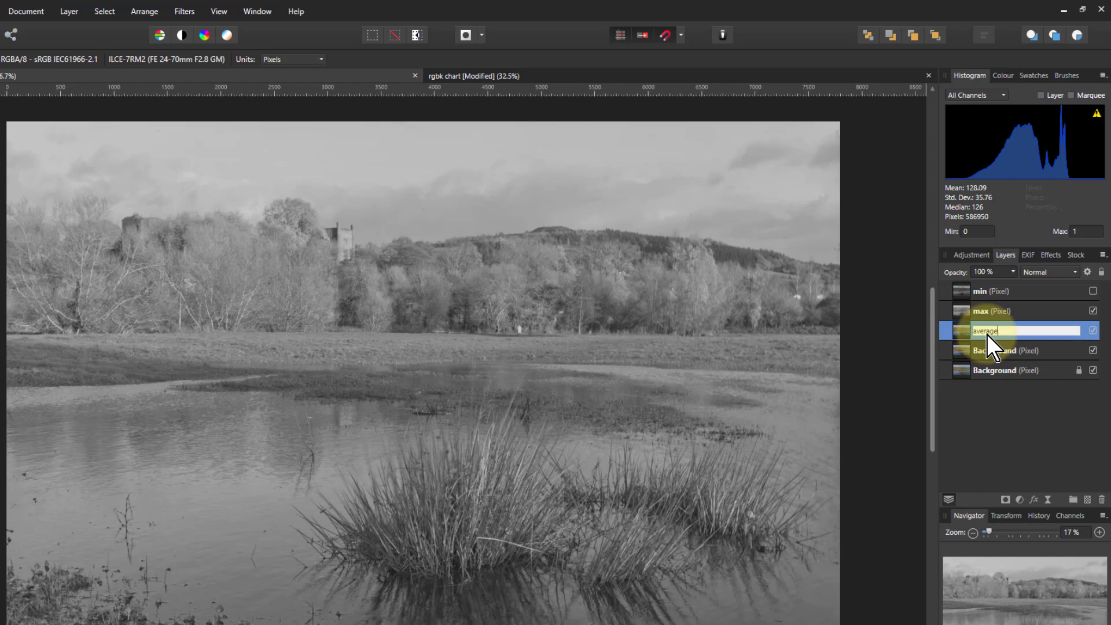
{"action": "key", "text": "Return"}
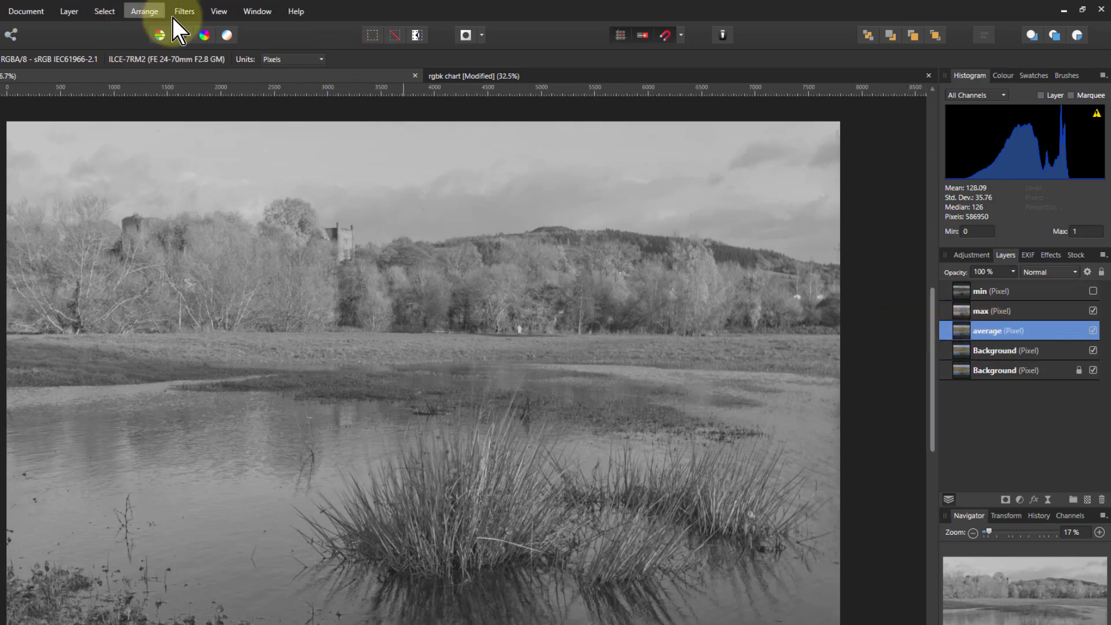
- Open Apply Image on the average layer using the current layer as source, with equations on
{"action": "left_click", "coordinate": [173, 16]}
{"action": "left_click", "coordinate": [138, 131]}
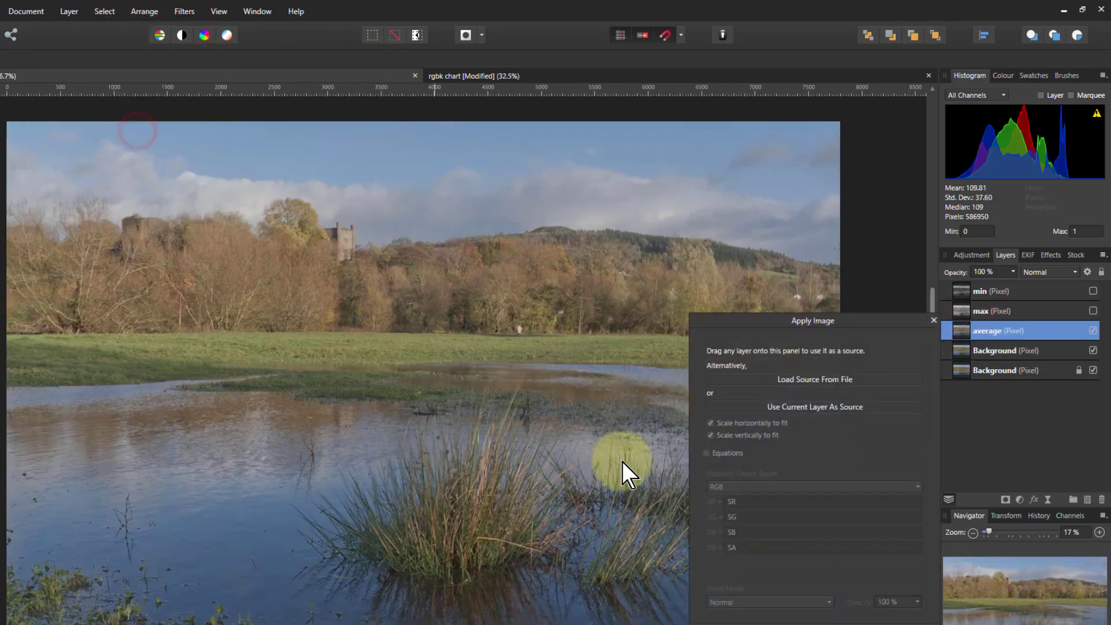
{"action": "left_click", "coordinate": [797, 405]}
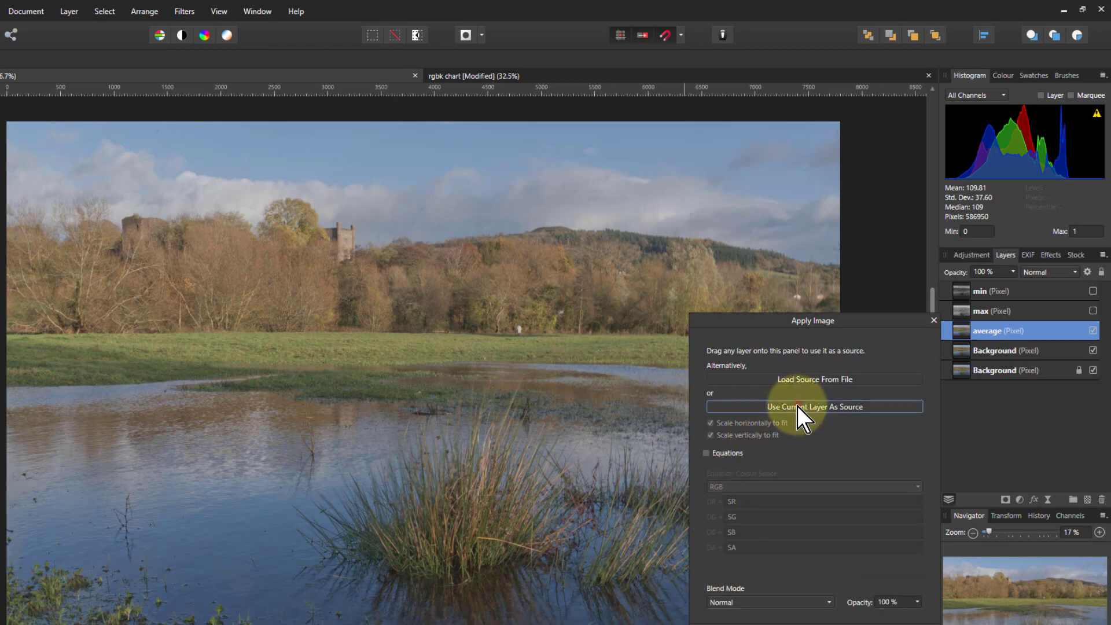
{"action": "left_click", "coordinate": [705, 453]}
- Set DR, DG and DB to average(SR,SG,SB) and apply
{"action": "left_click", "coordinate": [740, 502]}
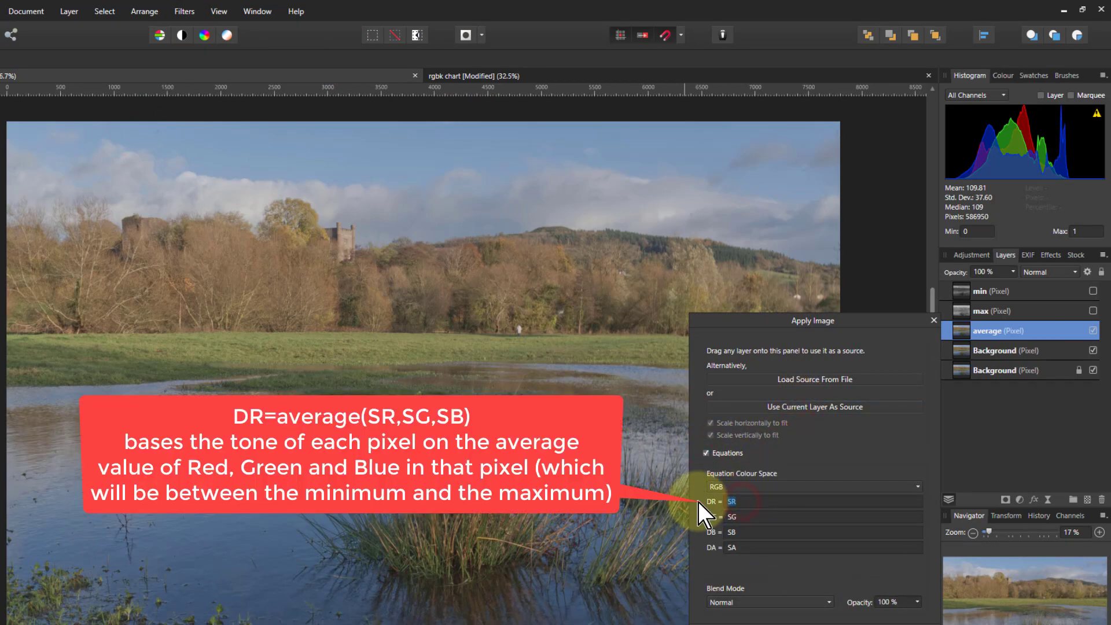
{"action": "type", "text": "average(SR,SG,SB)"}
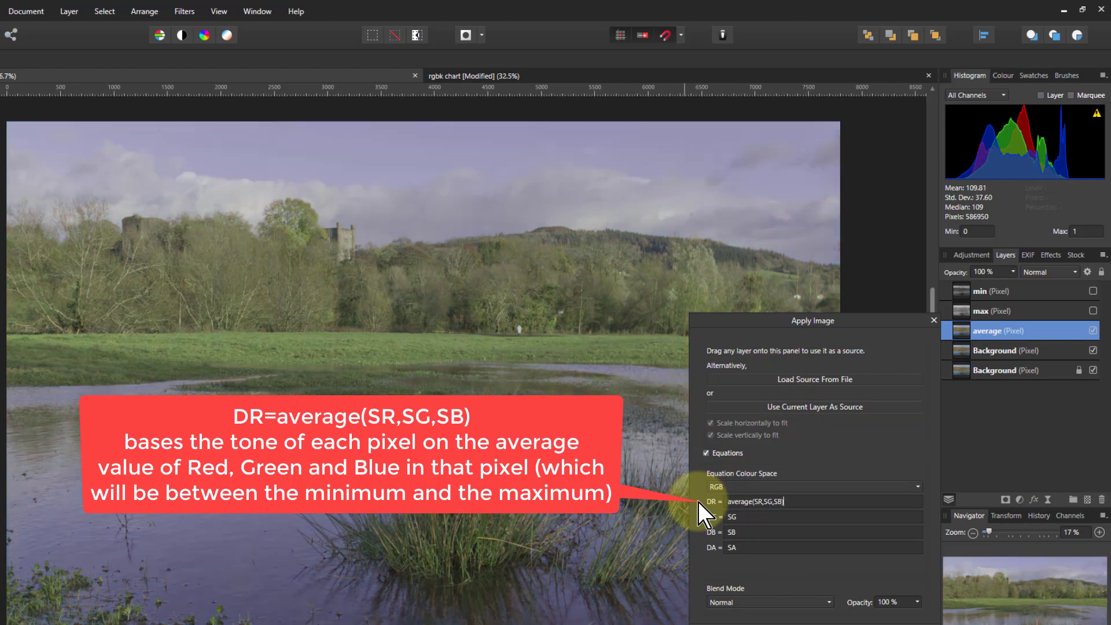
{"action": "left_click", "coordinate": [798, 505]}
{"action": "key", "text": "ctrl+c"}
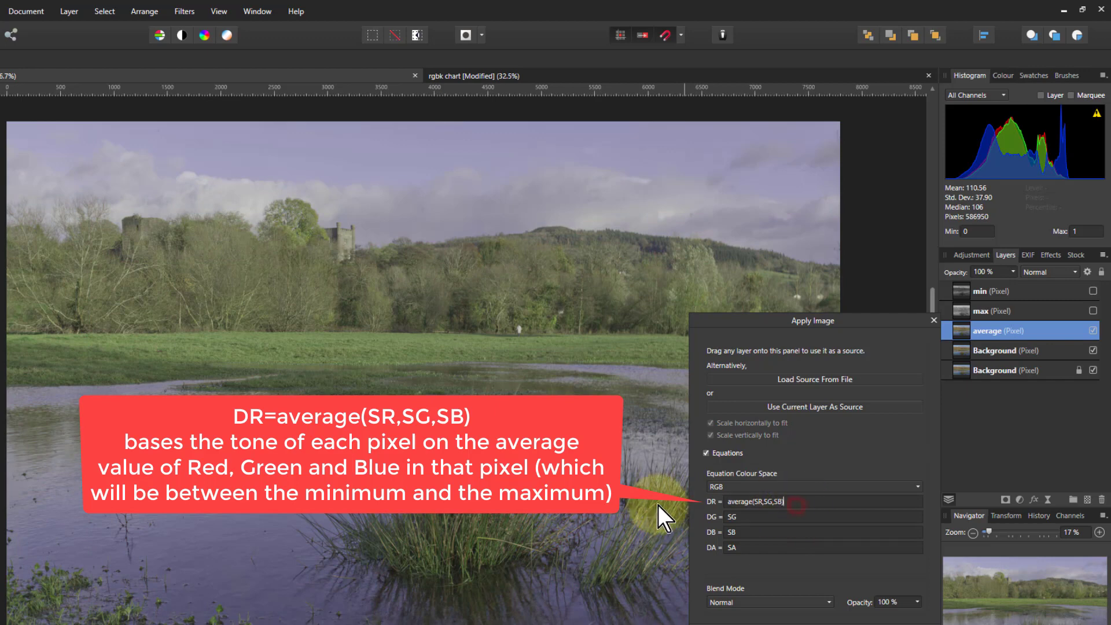
{"action": "left_click", "coordinate": [745, 519]}
{"action": "key", "text": "ctrl+v"}
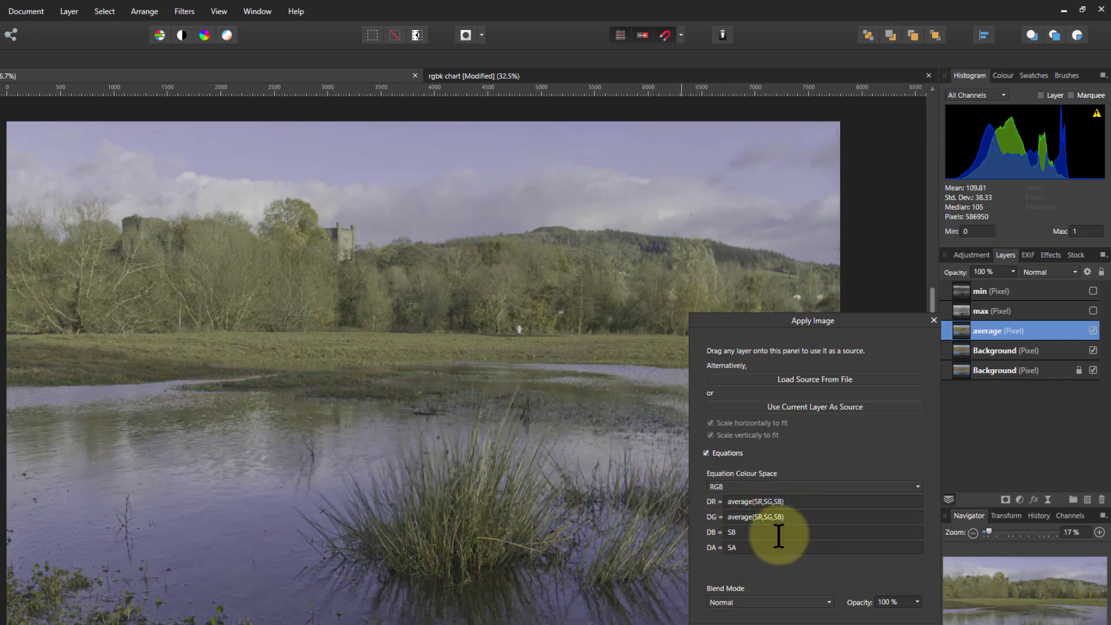
{"action": "left_click", "coordinate": [752, 532]}
{"action": "key", "text": "ctrl+v"}
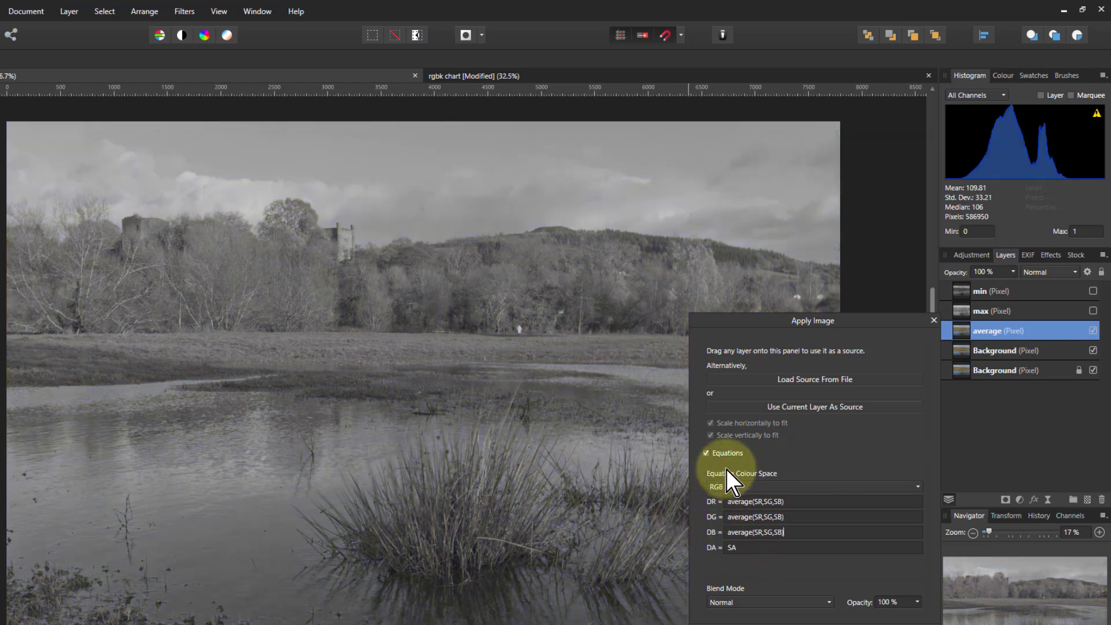
{"action": "left_click", "coordinate": [867, 618]}
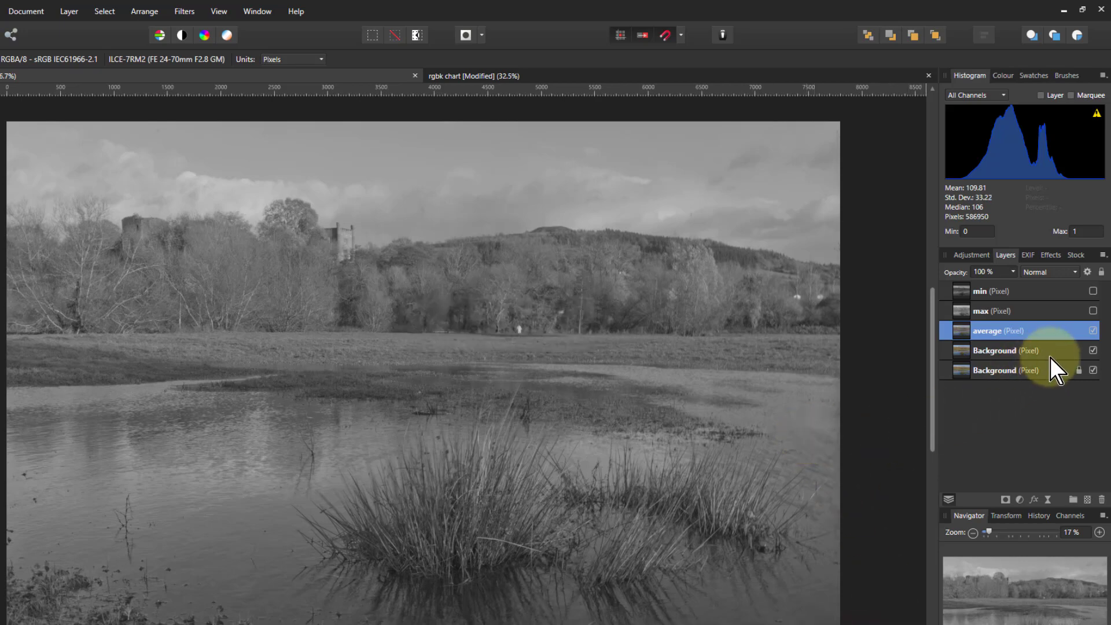
- Hide the average layer, select the upper Background layer, and open Apply Image with equations enabled
{"action": "left_click", "coordinate": [1092, 330]}
{"action": "left_click", "coordinate": [977, 351]}
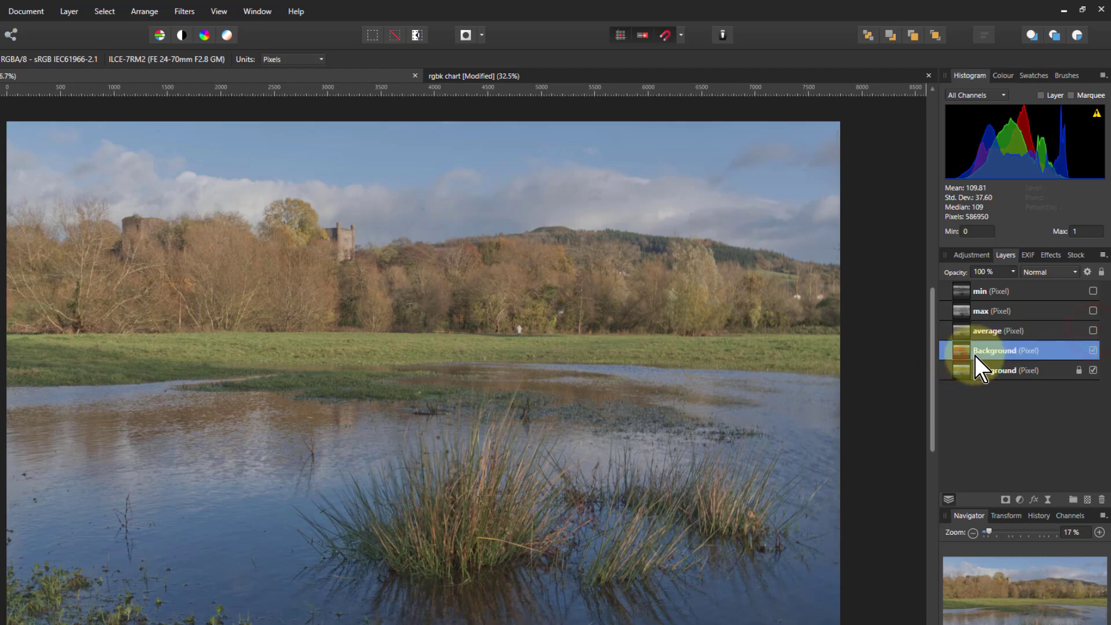
{"action": "left_click", "coordinate": [186, 13]}
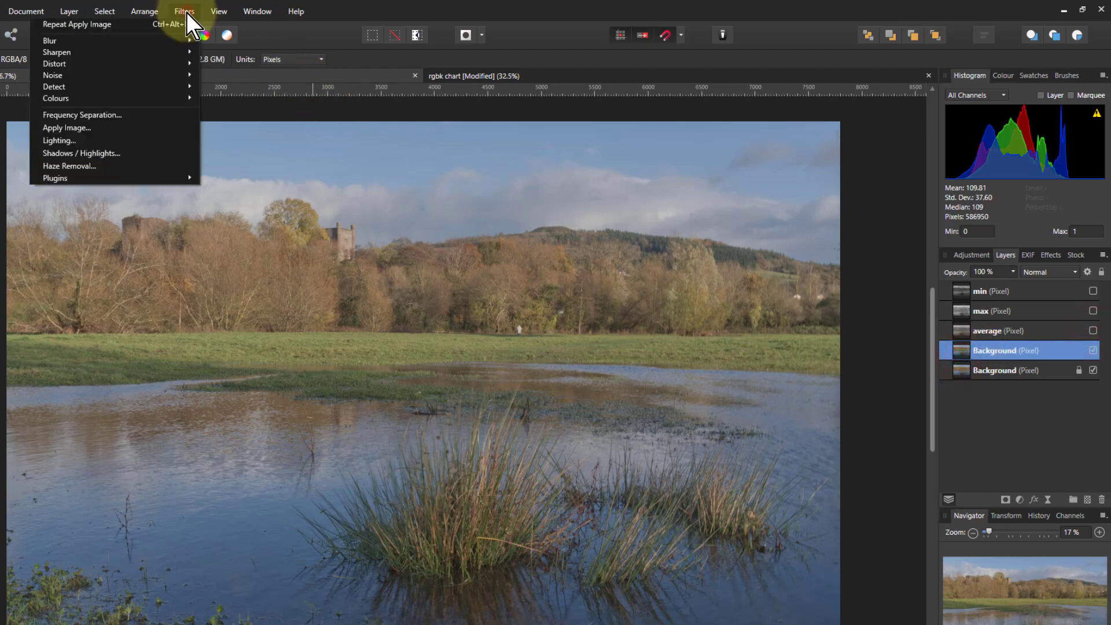
{"action": "left_click", "coordinate": [100, 127]}
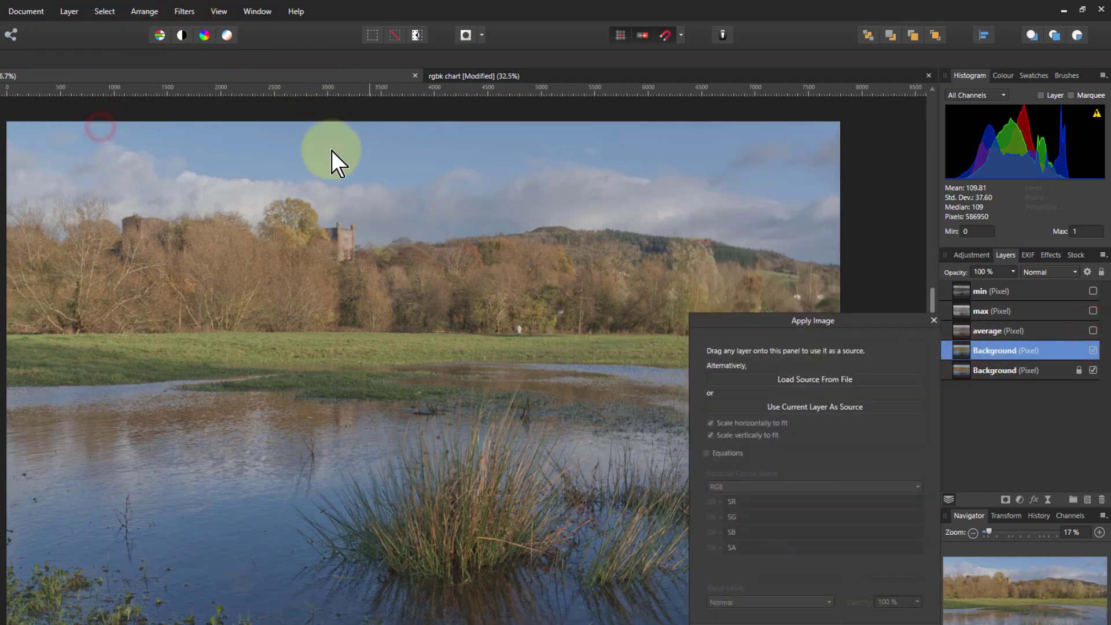
{"action": "left_click", "coordinate": [790, 408]}
{"action": "left_click", "coordinate": [706, 452]}
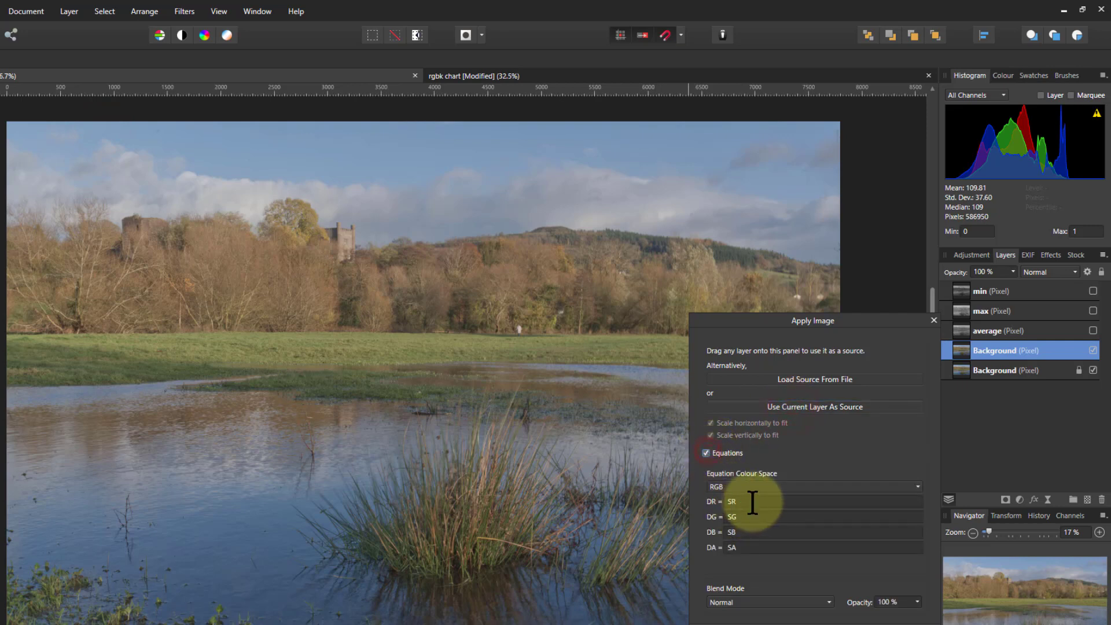
- Enter 0.6*SG+0.3*SR+0.1*SB as the DR equation and paste it into DG and DB
{"action": "left_click", "coordinate": [750, 501]}
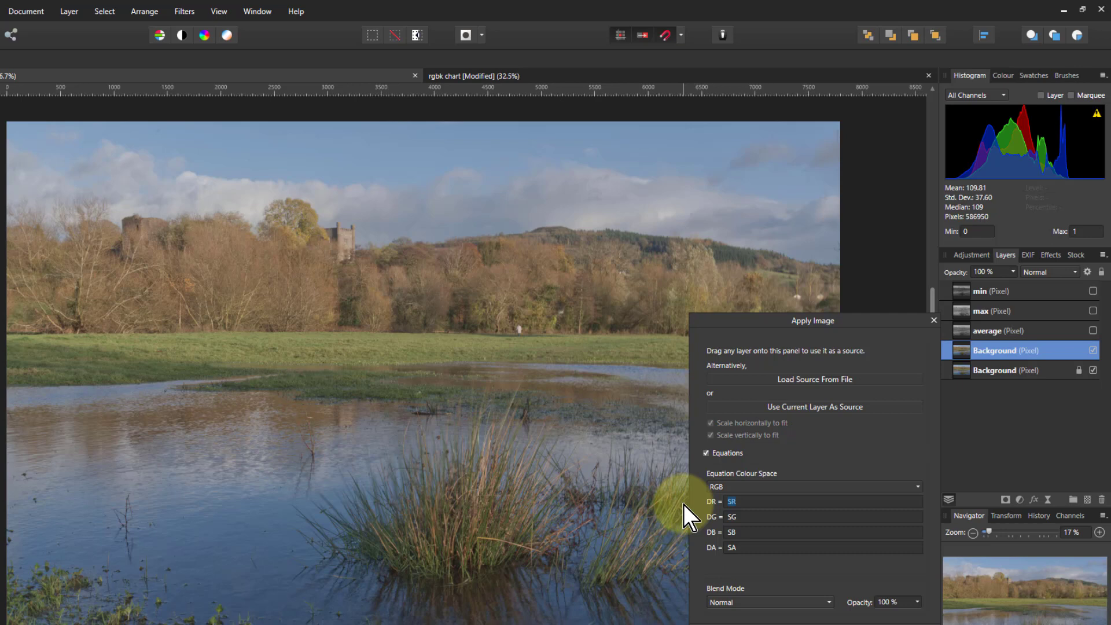
{"action": "type", "text": "0."}
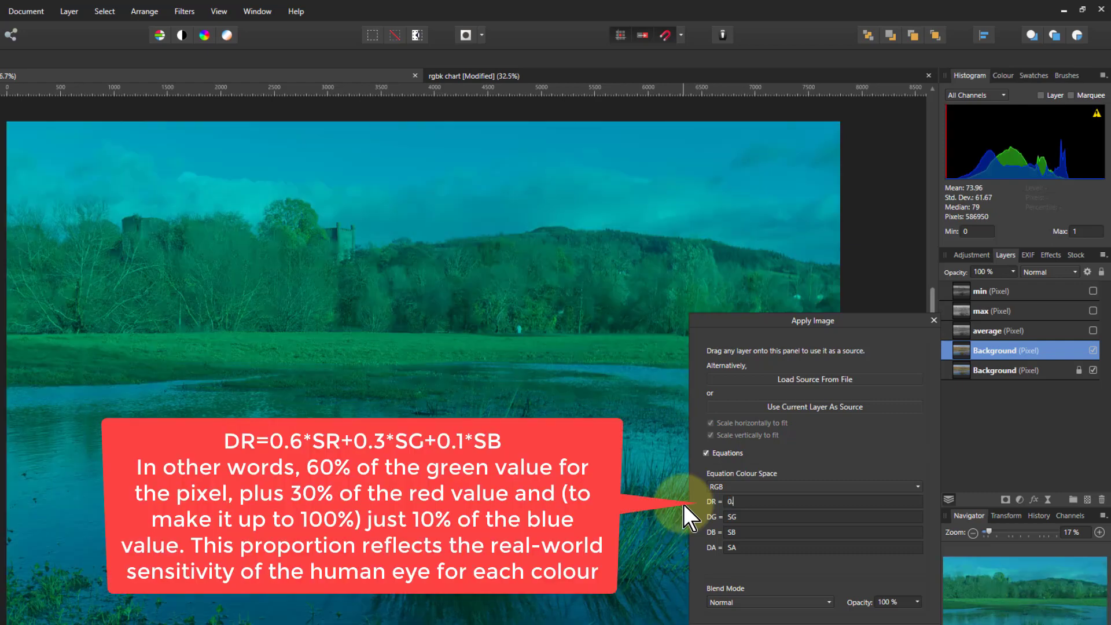
{"action": "type", "text": "6"}
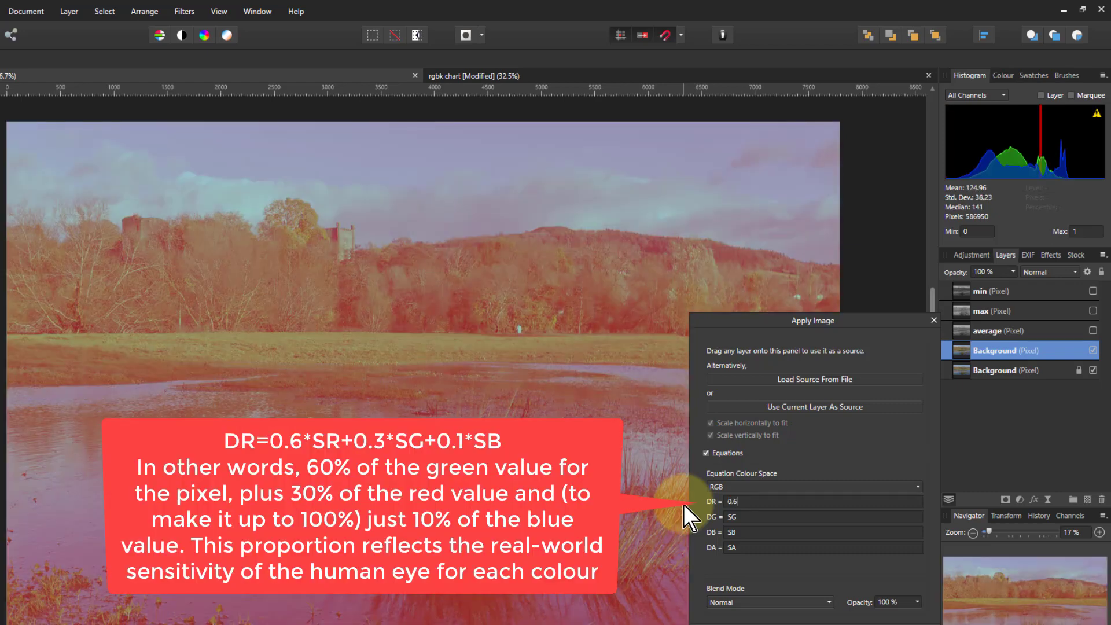
{"action": "type", "text": "*SG"}
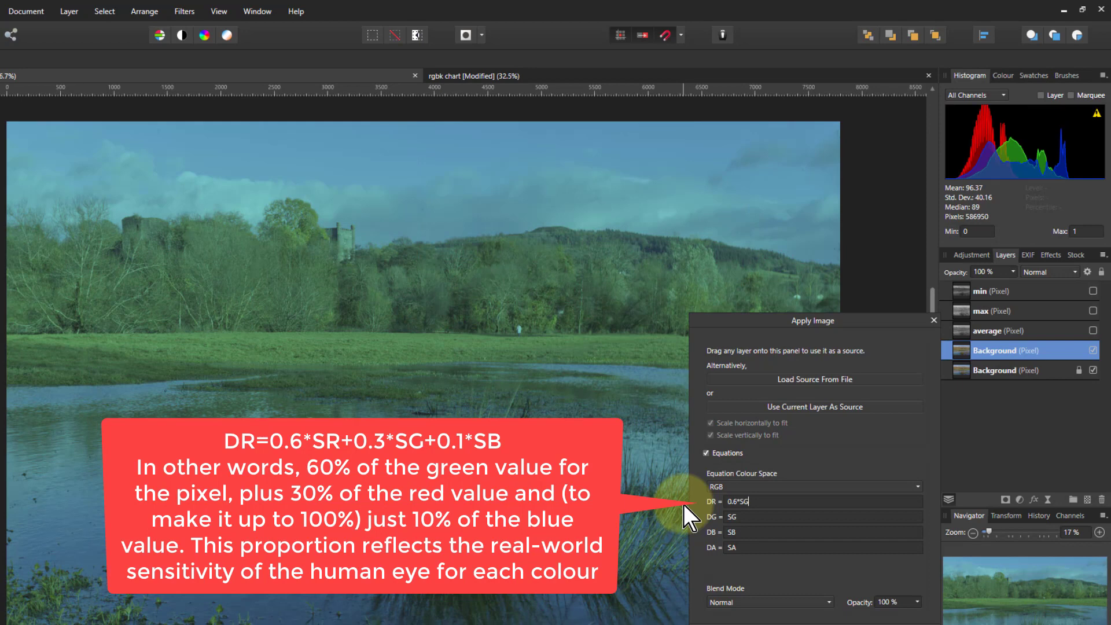
{"action": "type", "text": "+"}
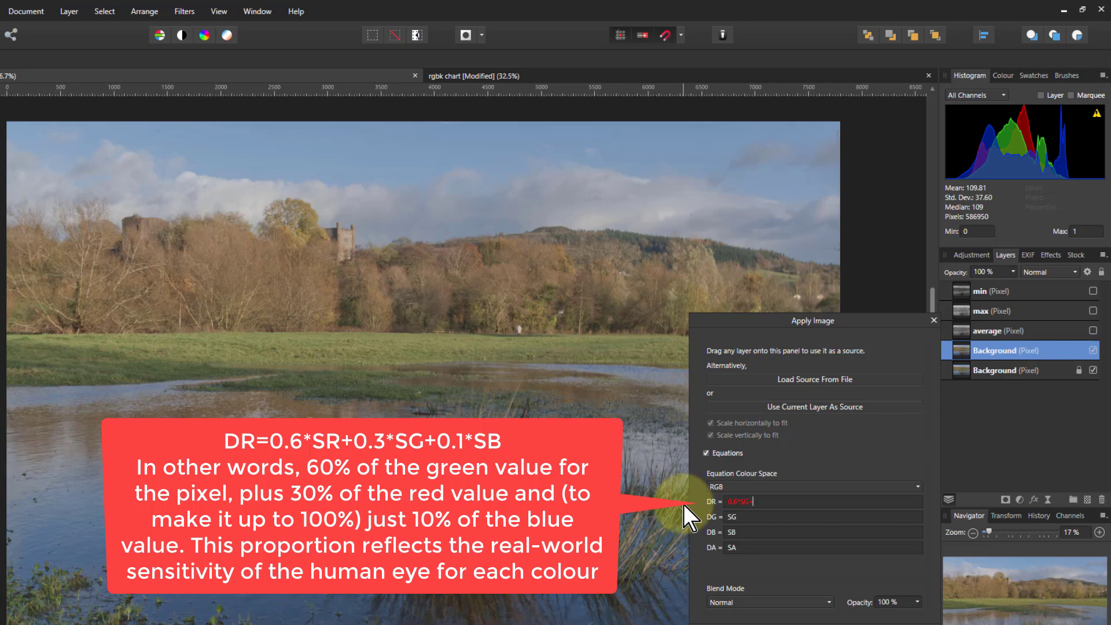
{"action": "type", "text": "0."}
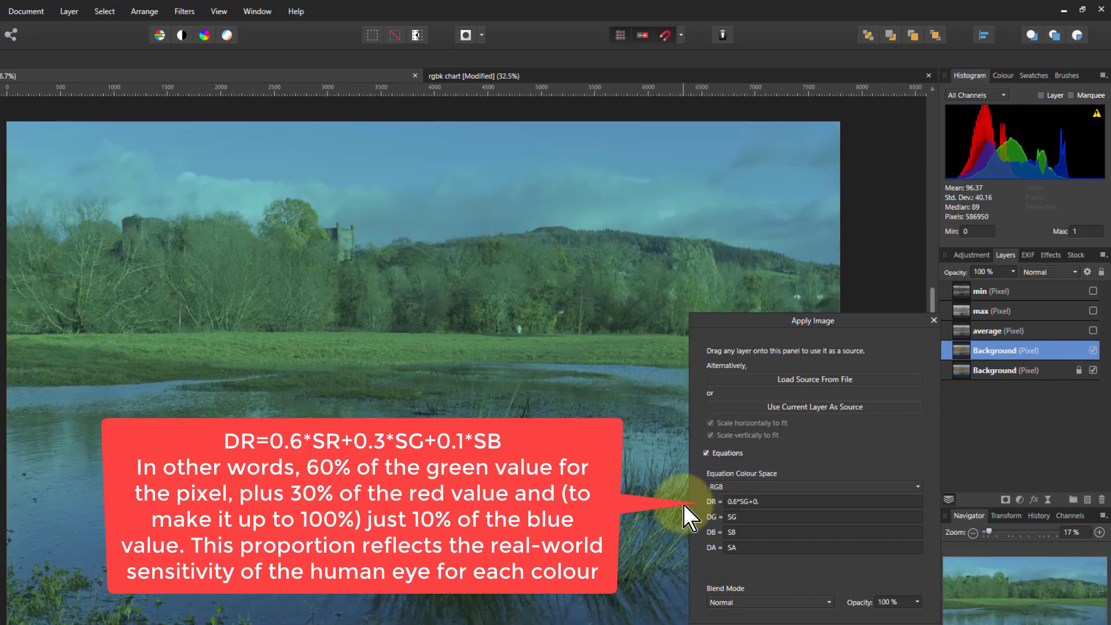
{"action": "type", "text": "3"}
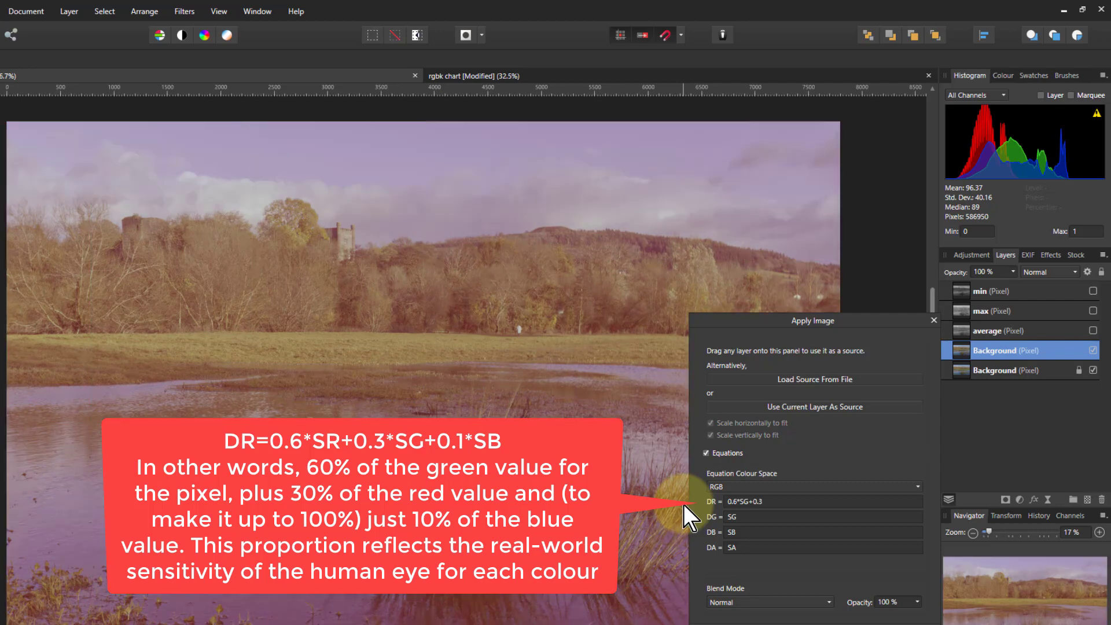
{"action": "type", "text": "SR"}
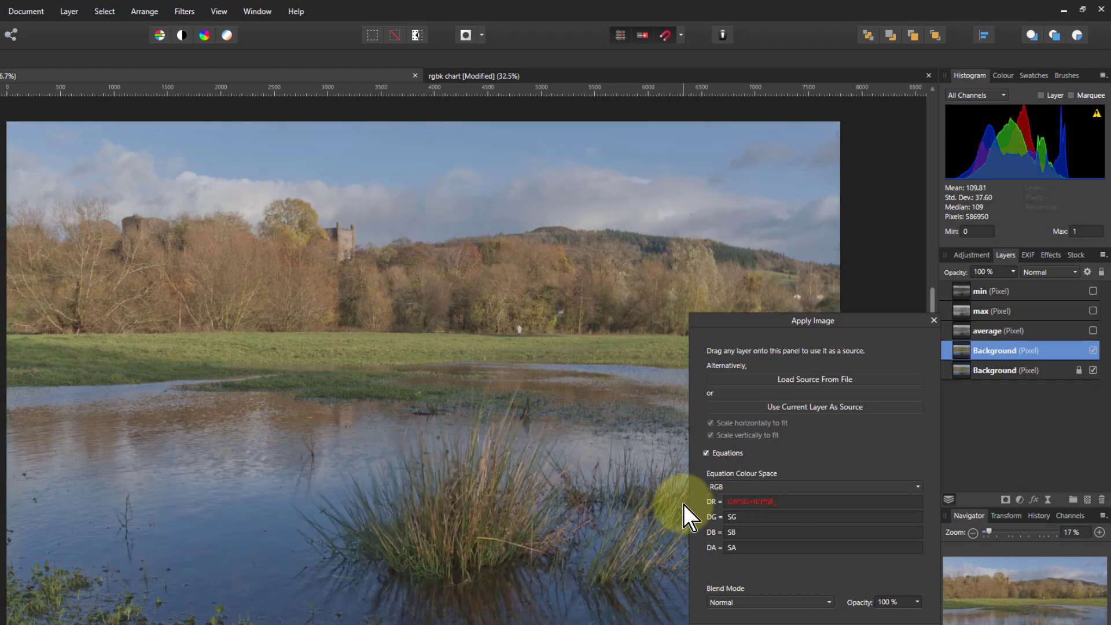
{"action": "type", "text": "+0.1"}
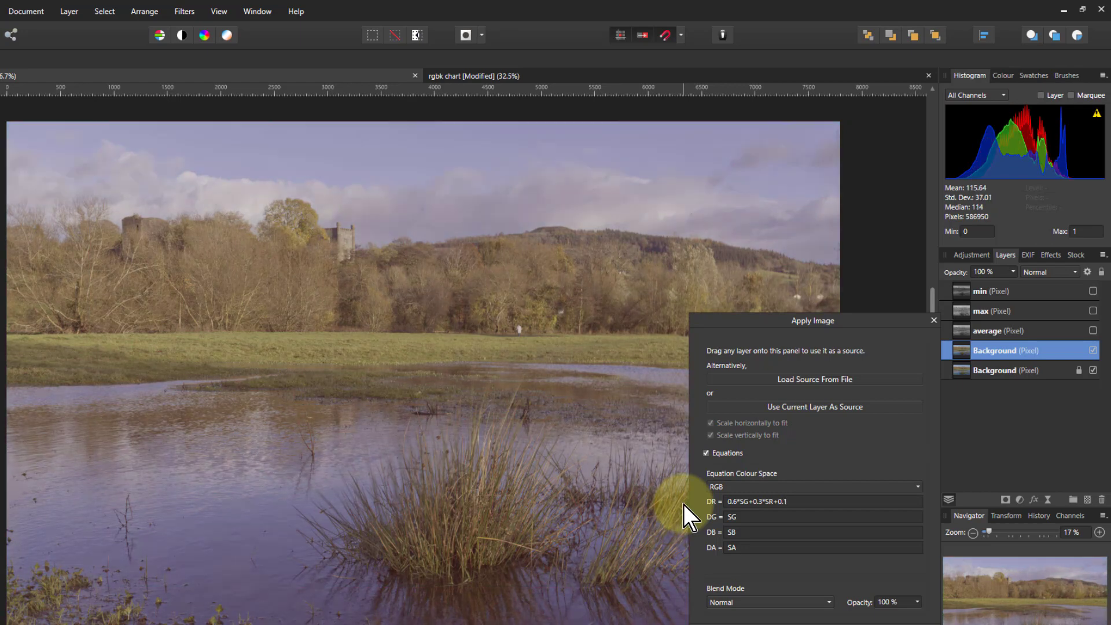
{"action": "type", "text": "*SB"}
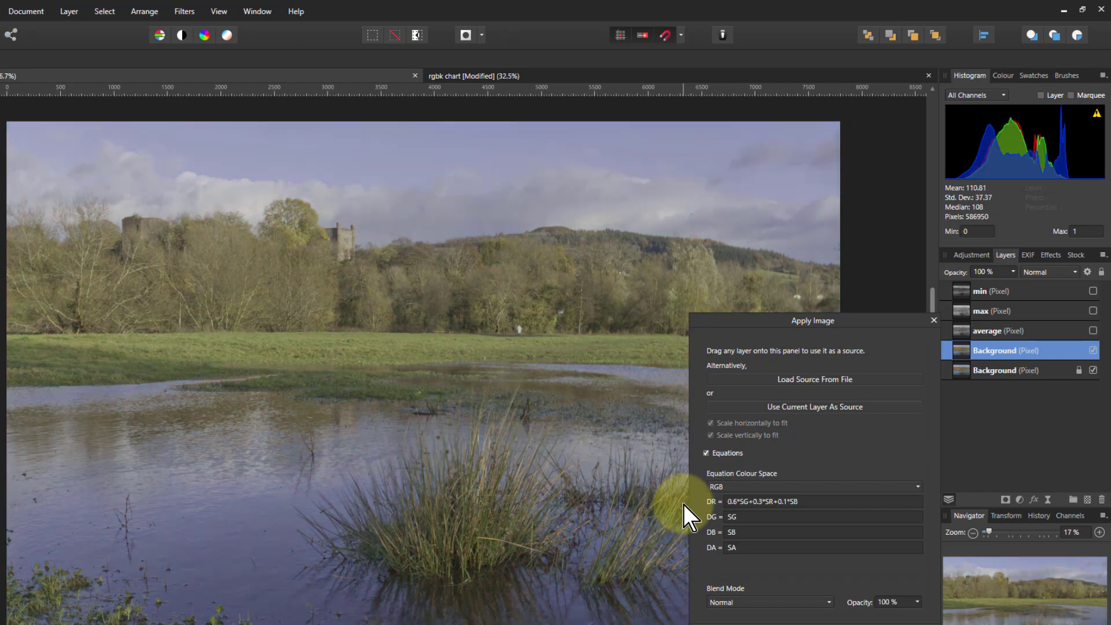
{"action": "key", "text": "Return"}
{"action": "key", "text": "ctrl+c"}
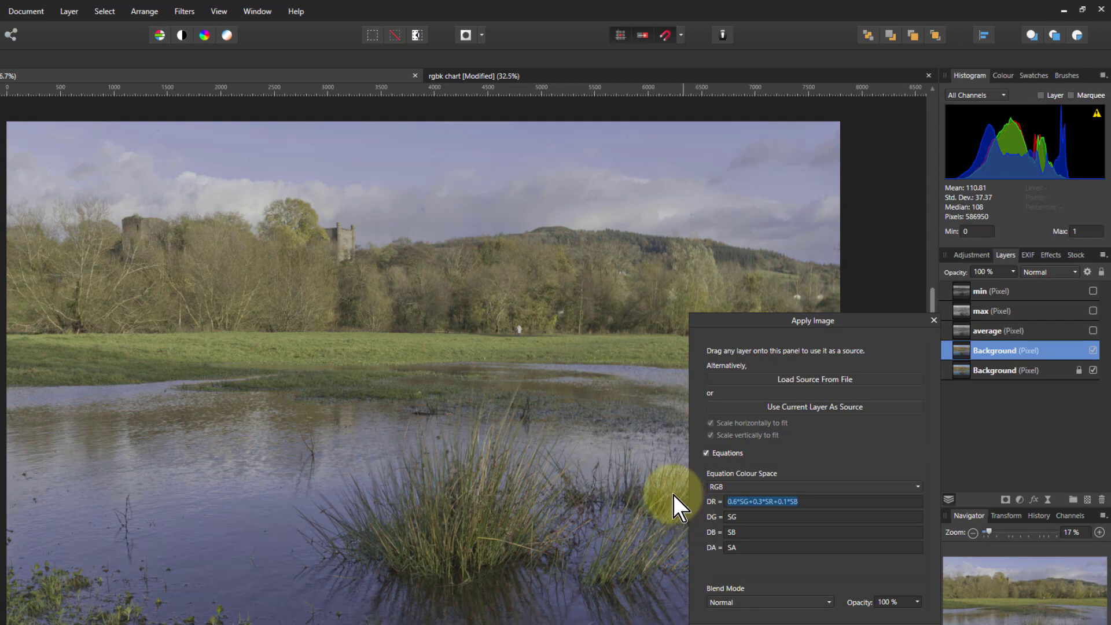
{"action": "left_click", "coordinate": [746, 516]}
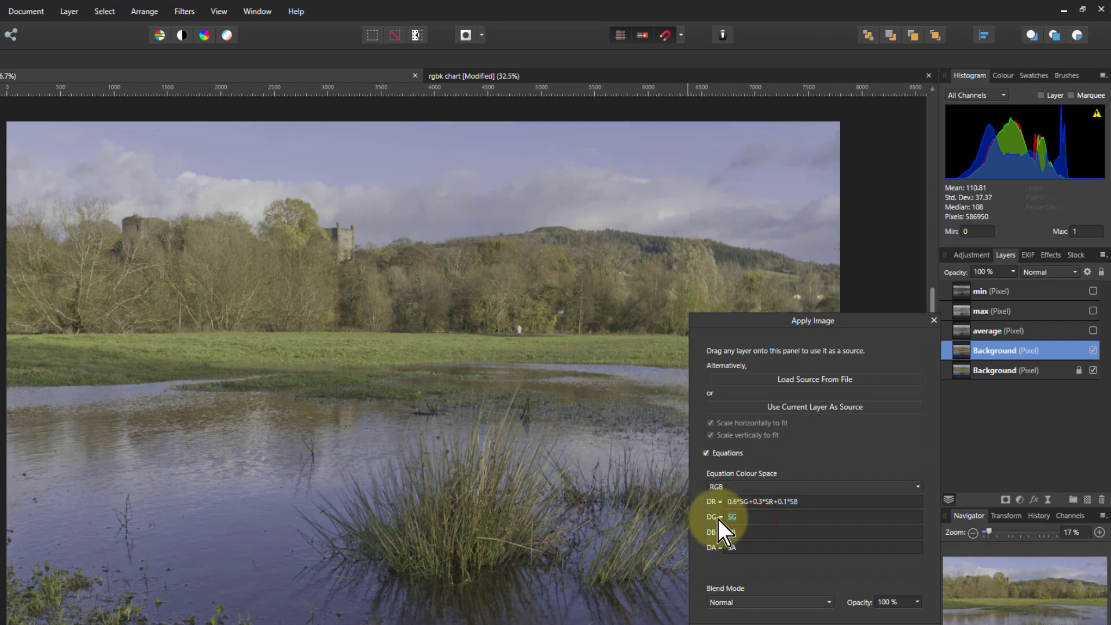
{"action": "key", "text": "ctrl+v"}
{"action": "left_click", "coordinate": [743, 533]}
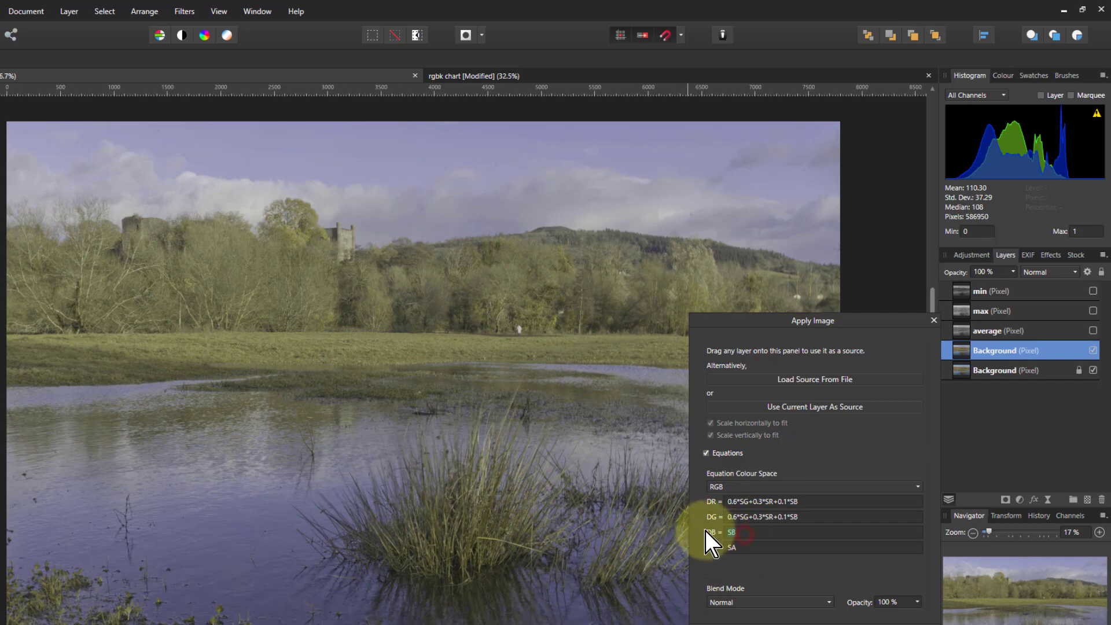
{"action": "key", "text": "ctrl+v"}
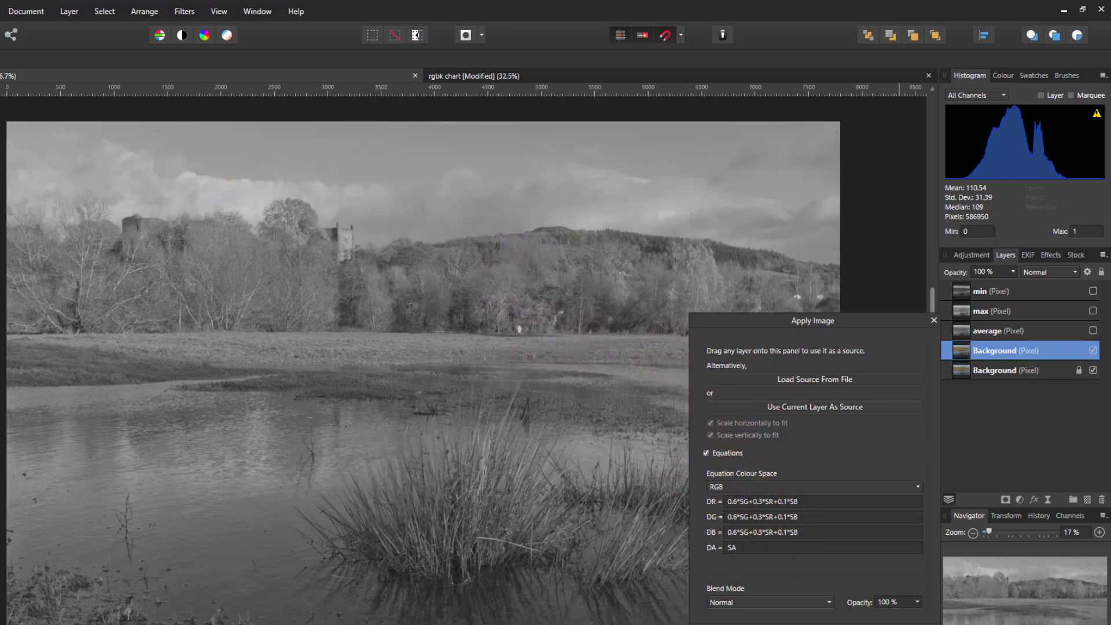
- Apply the weighted equation and rename the resulting layer 'proportion'
{"action": "left_click", "coordinate": [859, 623]}
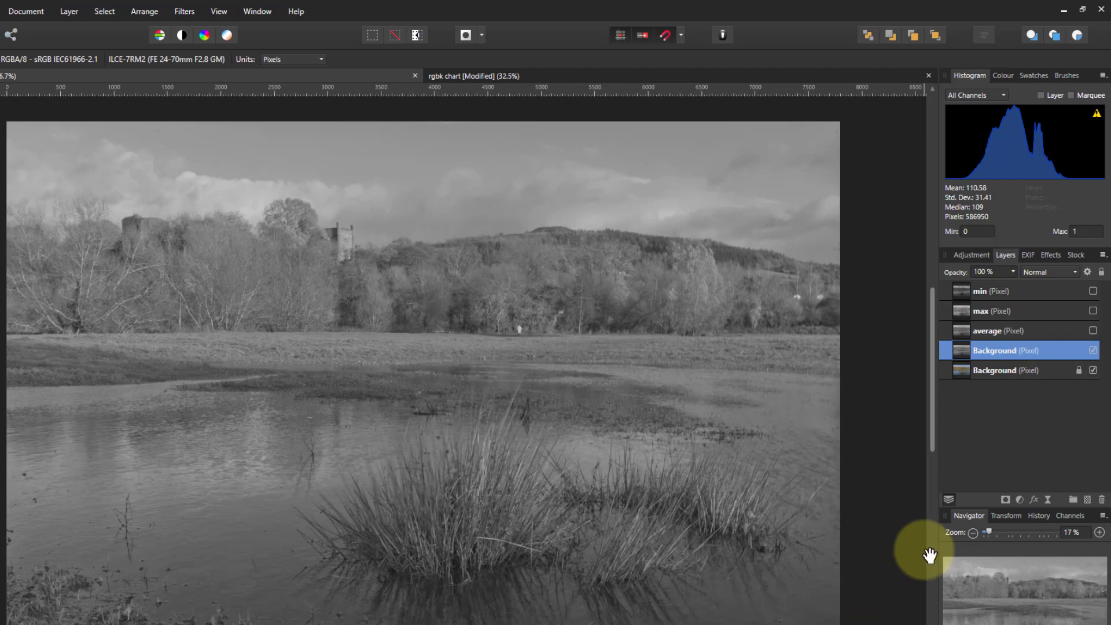
{"action": "double_click", "coordinate": [1004, 352]}
{"action": "type", "text": "pro"}
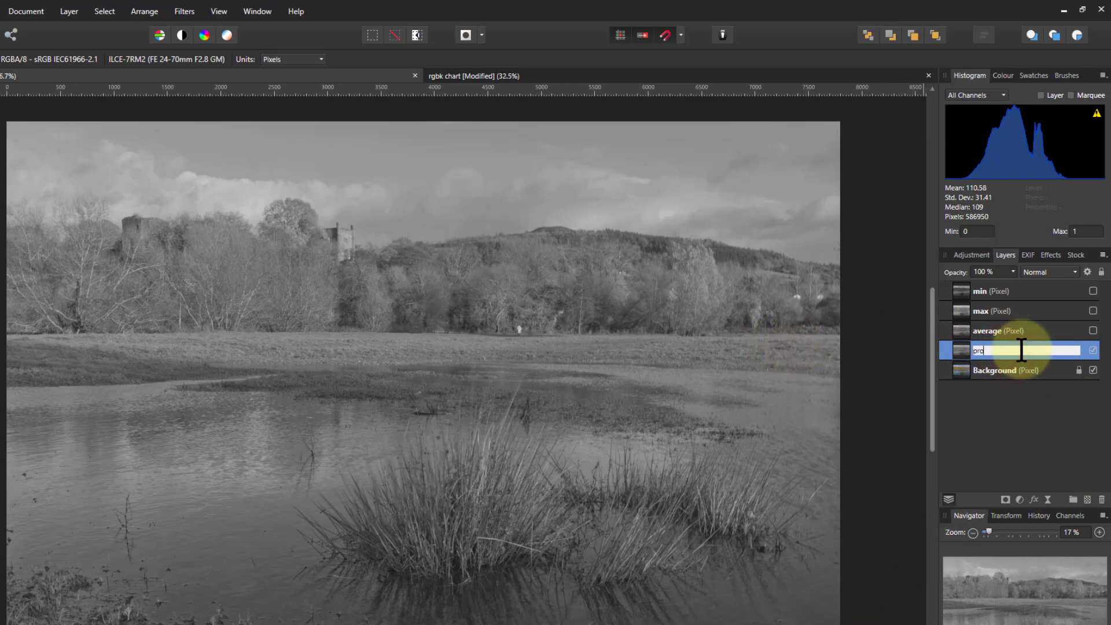
{"action": "type", "text": "portion"}
{"action": "key", "text": "Return"}
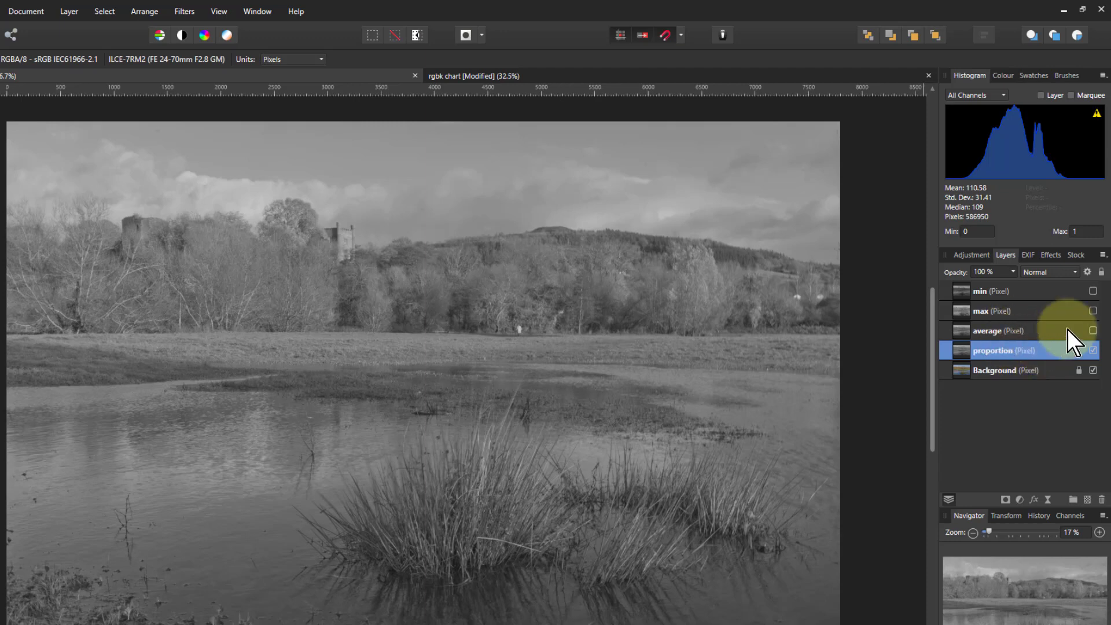
- Make the average, max and min layers visible again and select min
{"action": "left_click", "coordinate": [1091, 330]}
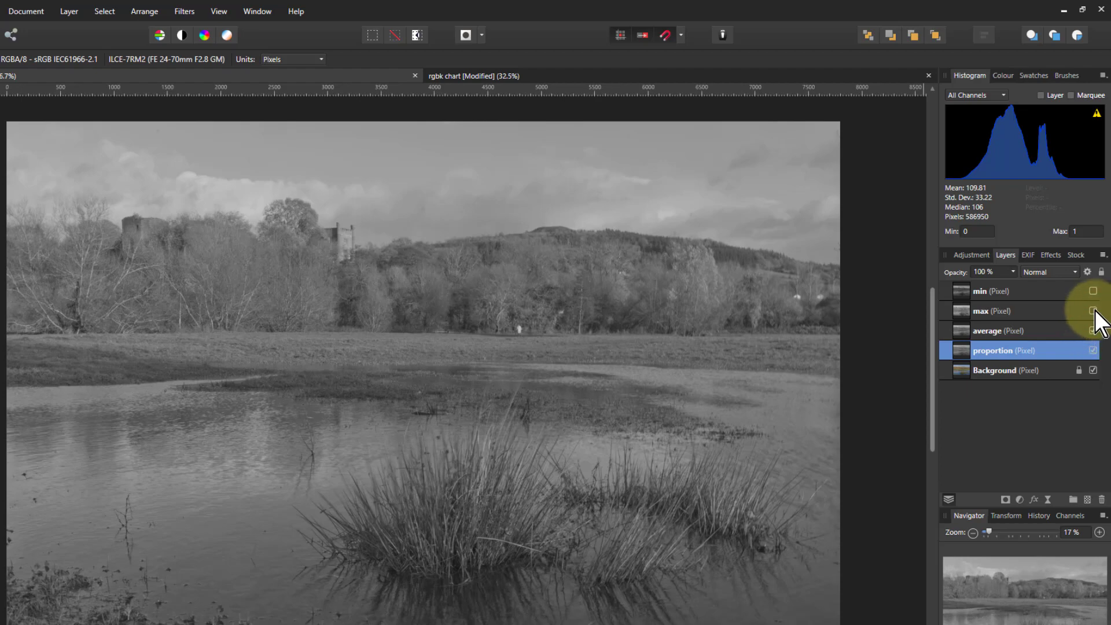
{"action": "left_click", "coordinate": [1093, 311]}
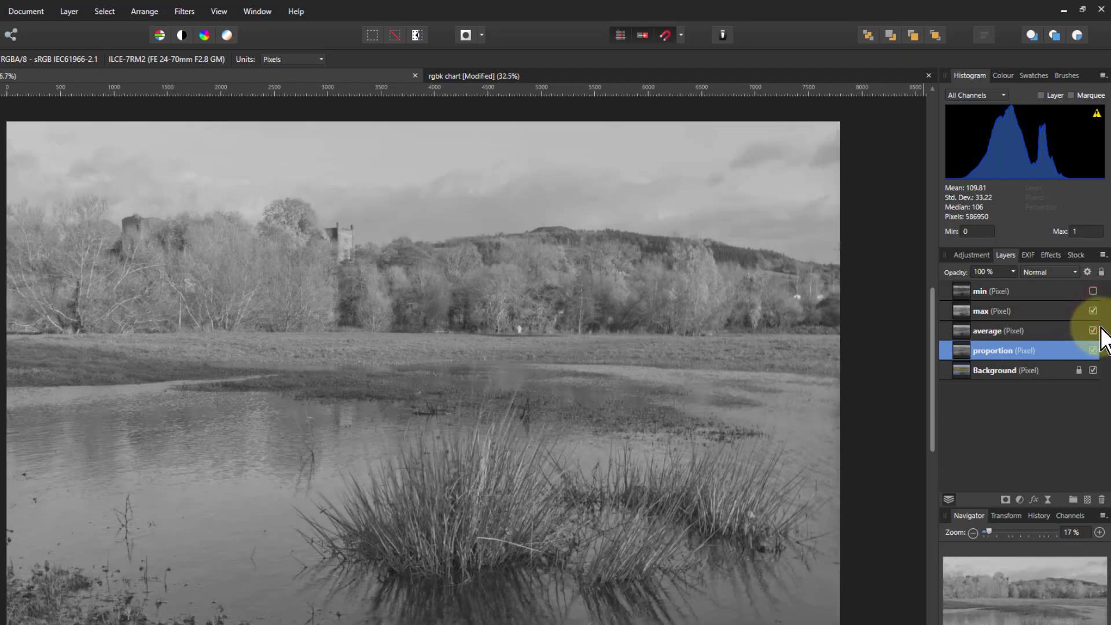
{"action": "left_click", "coordinate": [1093, 291]}
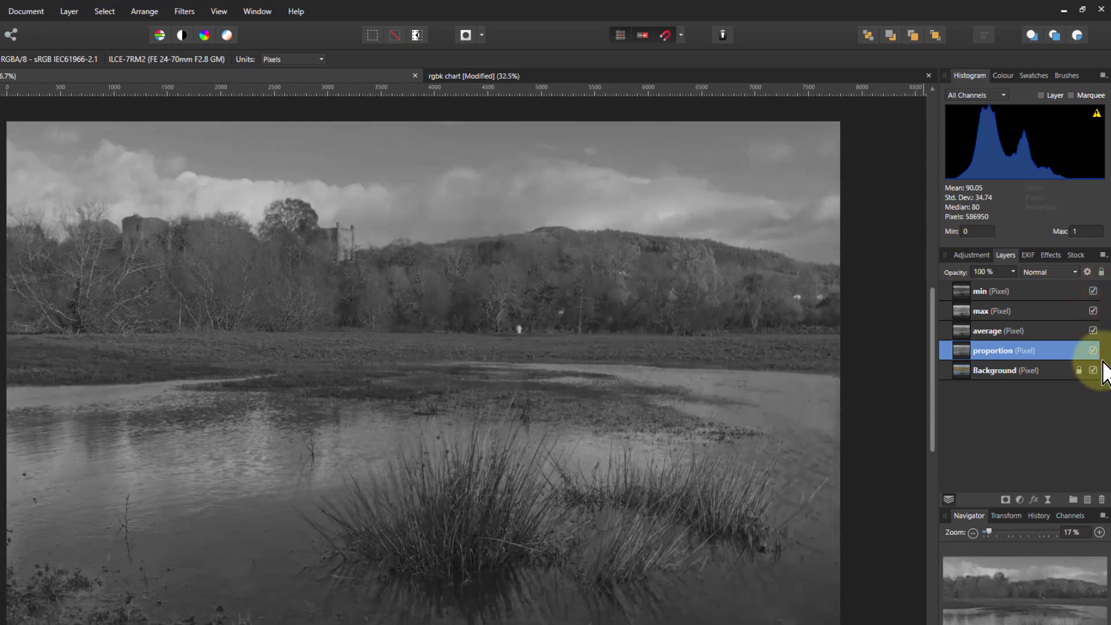
{"action": "left_click", "coordinate": [984, 292]}
- Auto Levels the min, max and average layers, hiding each afterwards, then select proportion
{"action": "mouse_move", "coordinate": [1098, 173]}
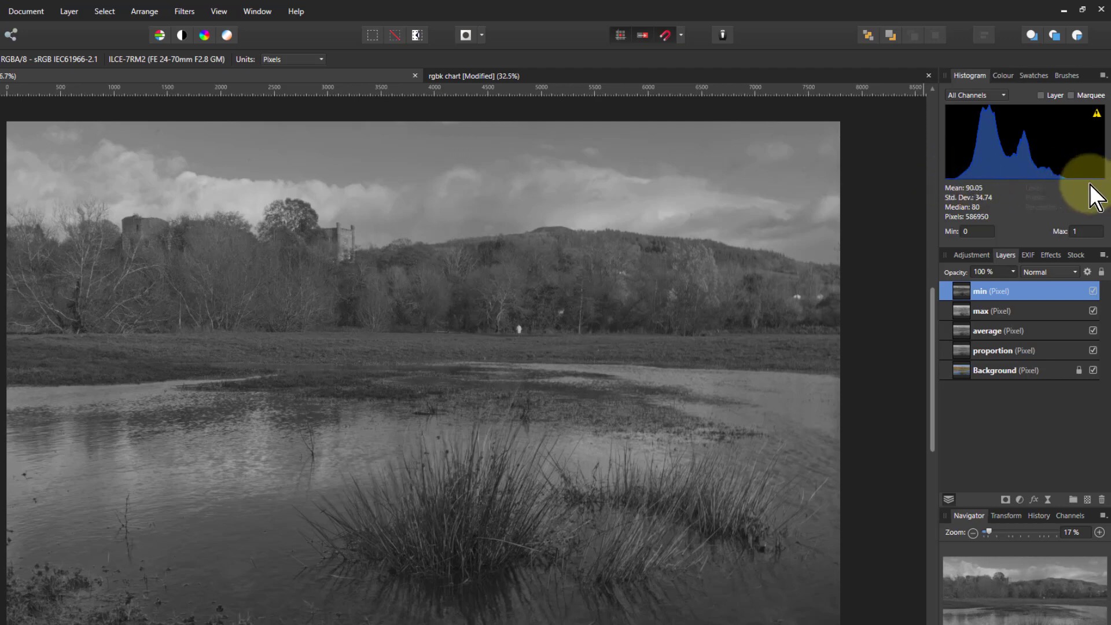
{"action": "left_click", "coordinate": [158, 36]}
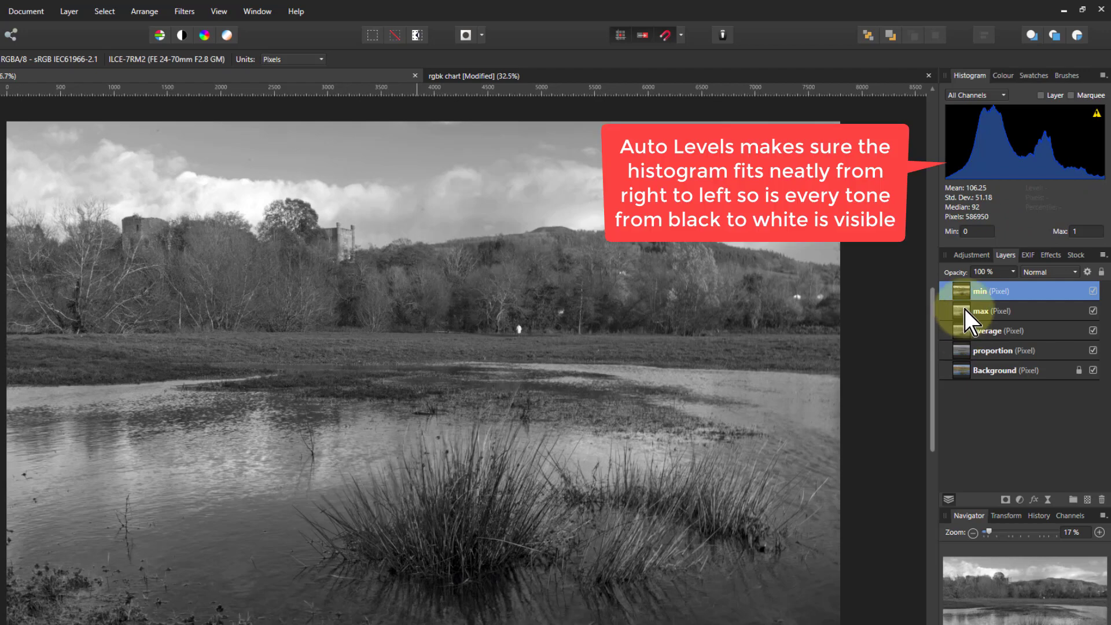
{"action": "left_click", "coordinate": [1092, 291]}
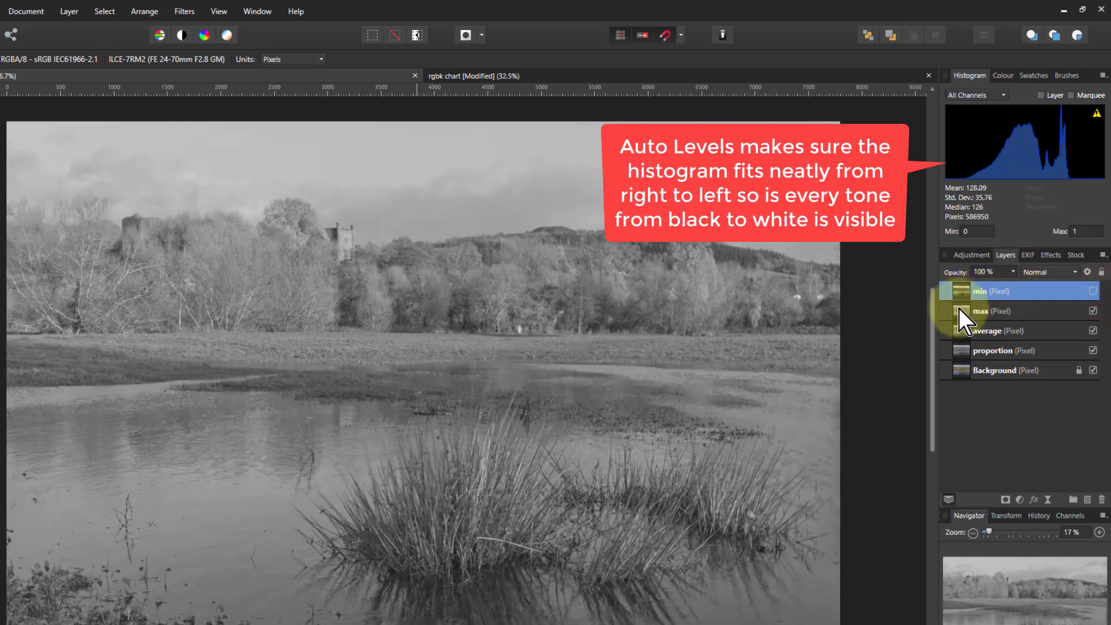
{"action": "left_click", "coordinate": [961, 309]}
{"action": "left_click", "coordinate": [157, 34]}
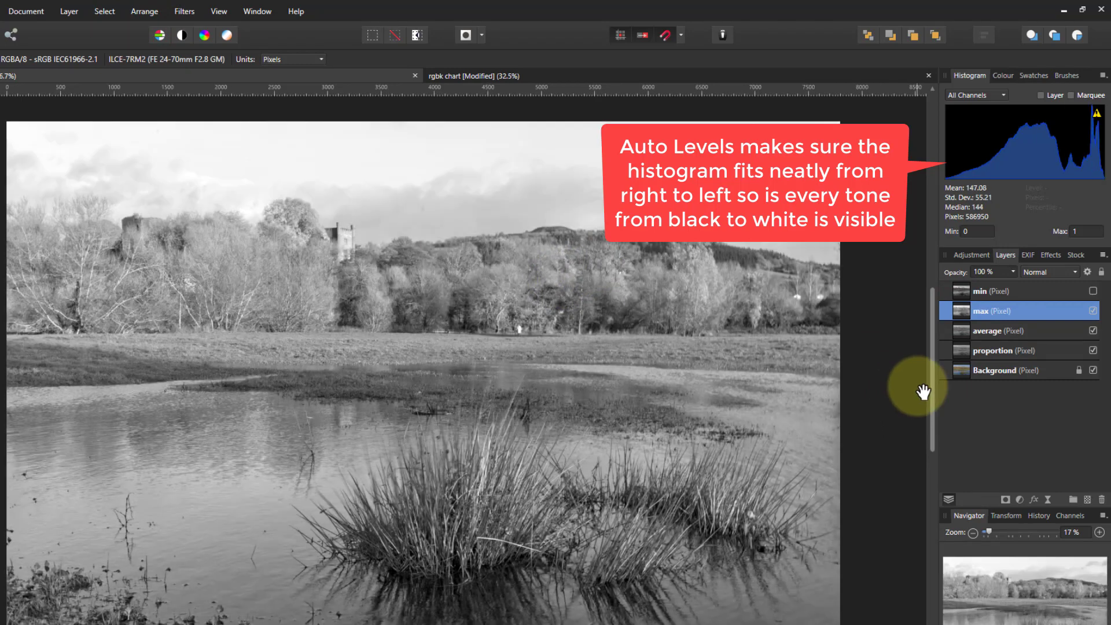
{"action": "left_click", "coordinate": [1093, 311]}
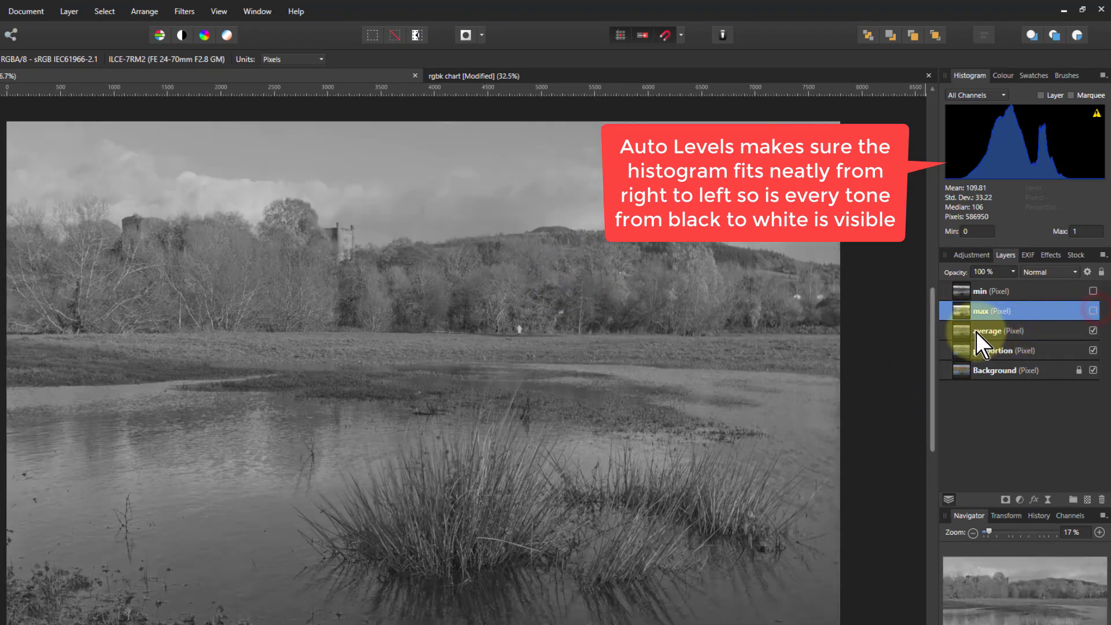
{"action": "left_click", "coordinate": [976, 331]}
{"action": "left_click", "coordinate": [160, 35]}
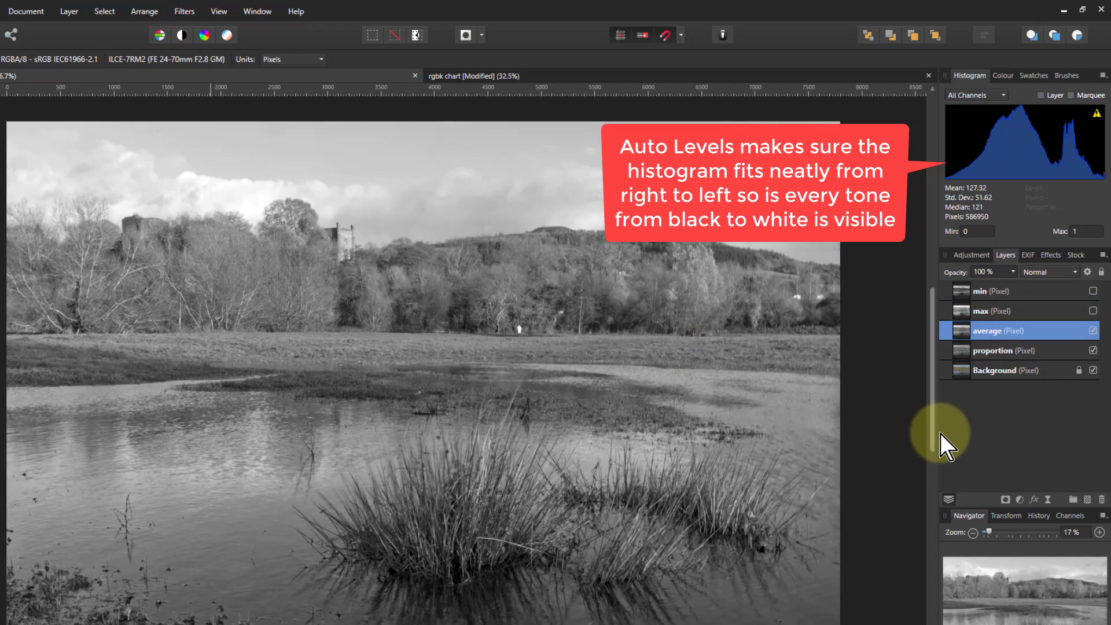
{"action": "left_click", "coordinate": [1093, 330]}
{"action": "left_click", "coordinate": [964, 353]}
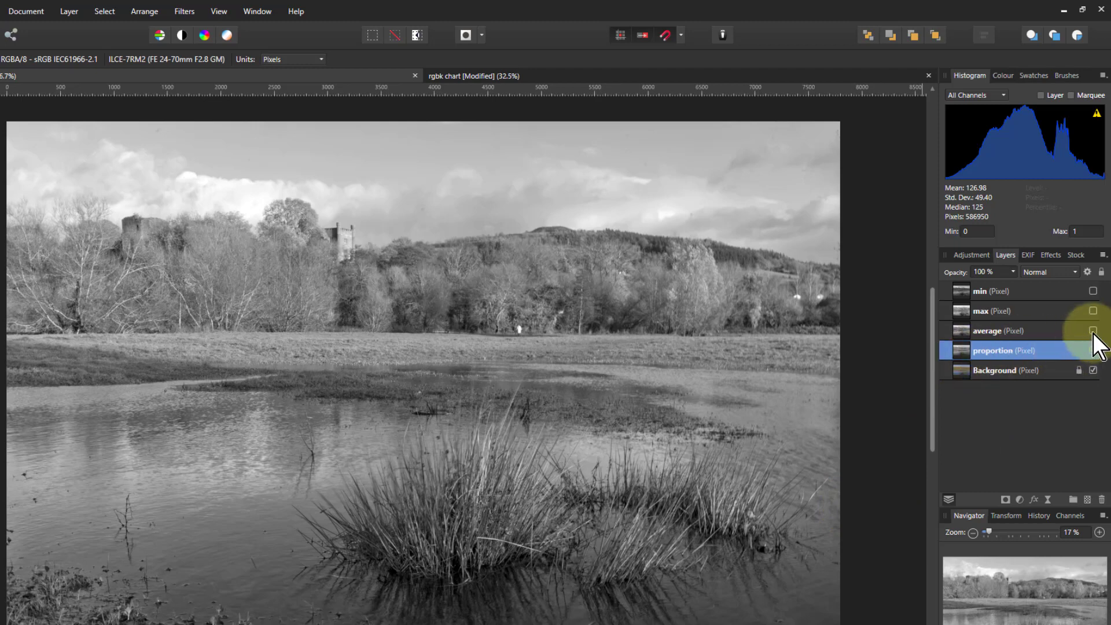
- Toggle the average layer on and off against proportion, then show the max and min layers
{"action": "left_click", "coordinate": [1093, 331]}
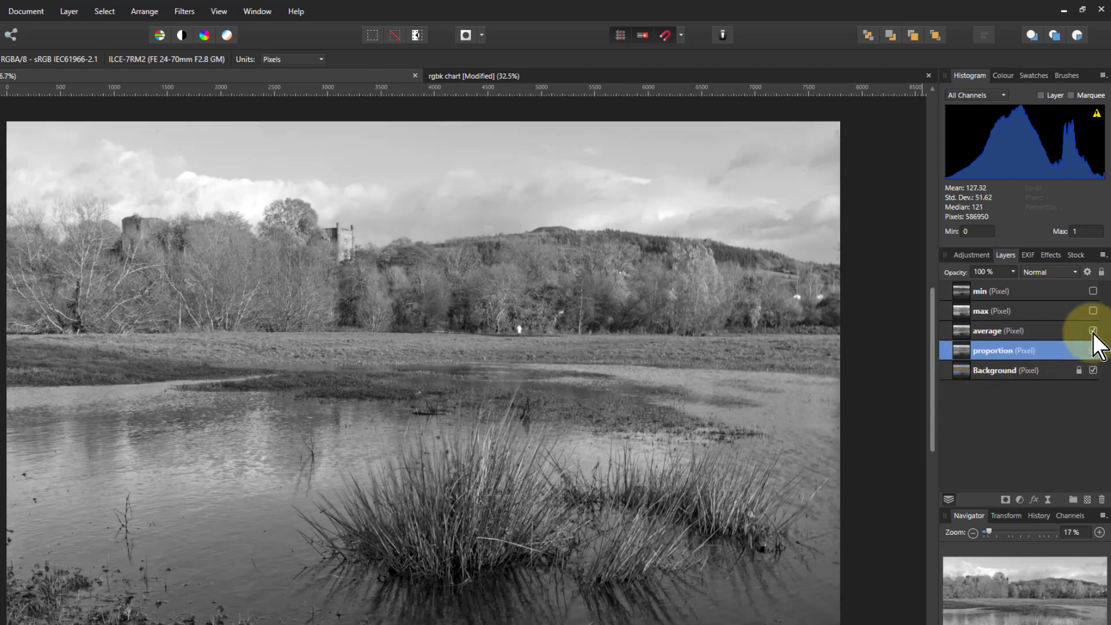
{"action": "left_click", "coordinate": [1093, 331]}
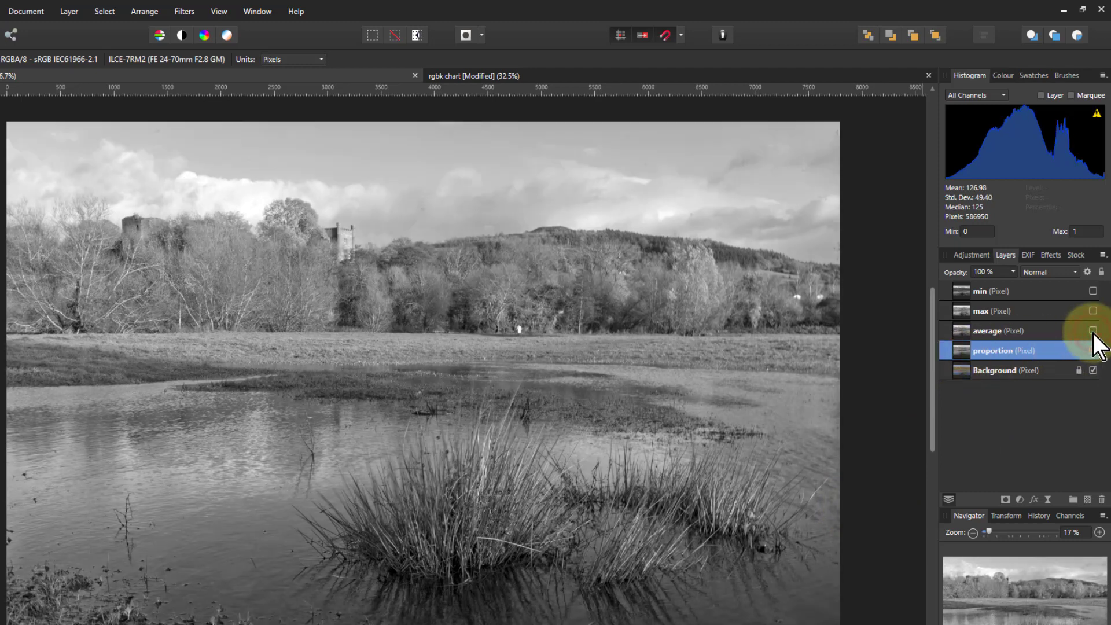
{"action": "left_click", "coordinate": [1093, 331]}
{"action": "left_click", "coordinate": [1093, 331]}
{"action": "left_click", "coordinate": [1093, 331]}
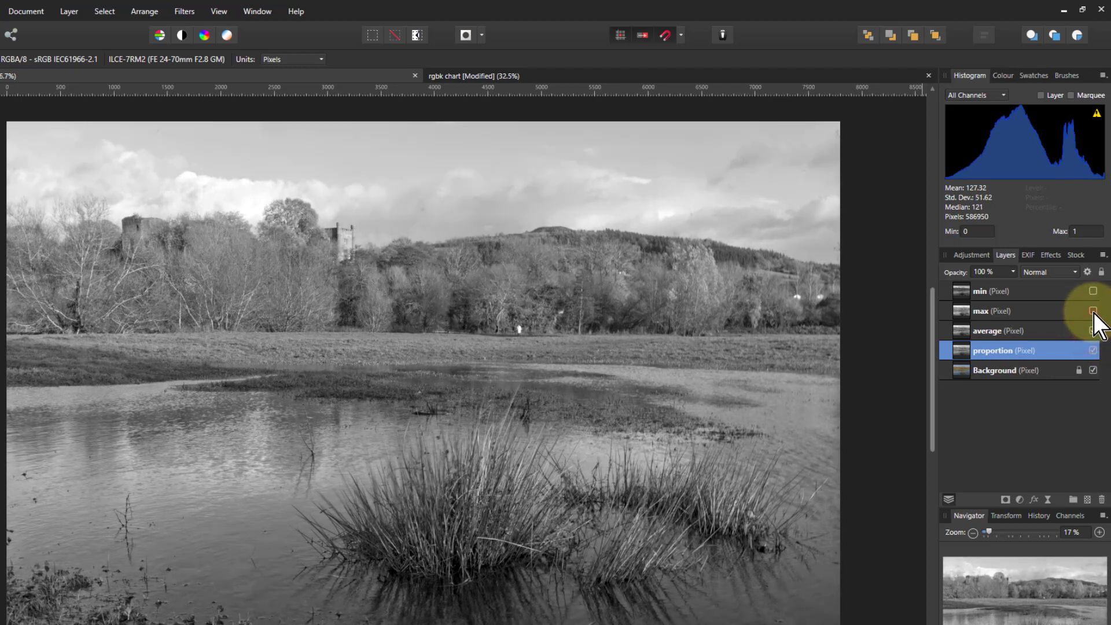
{"action": "left_click", "coordinate": [1092, 311]}
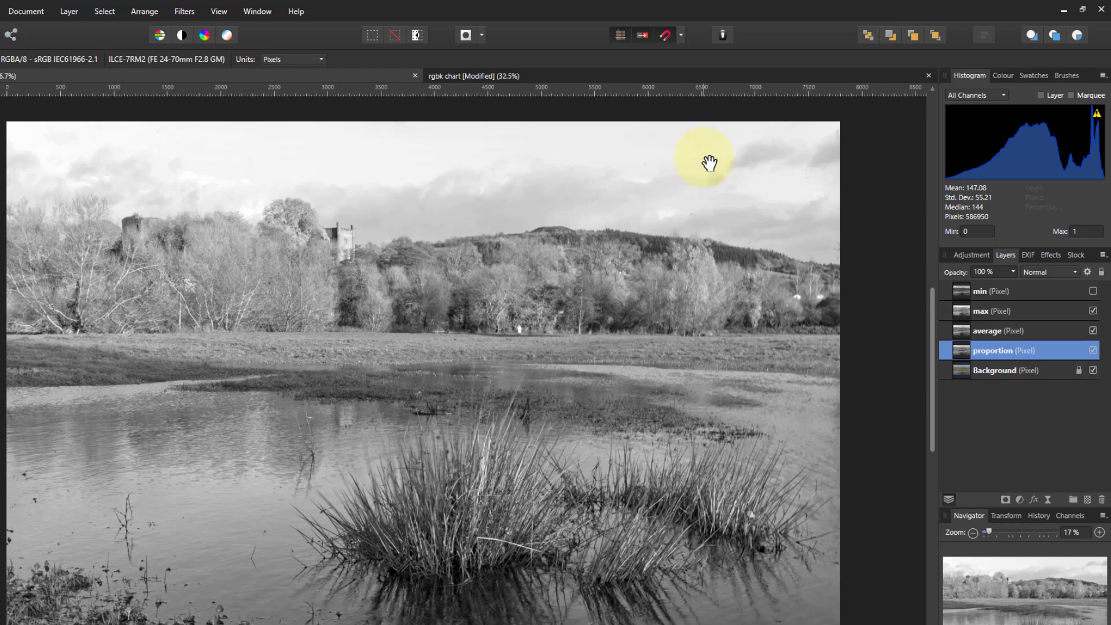
{"action": "left_click", "coordinate": [1093, 291]}
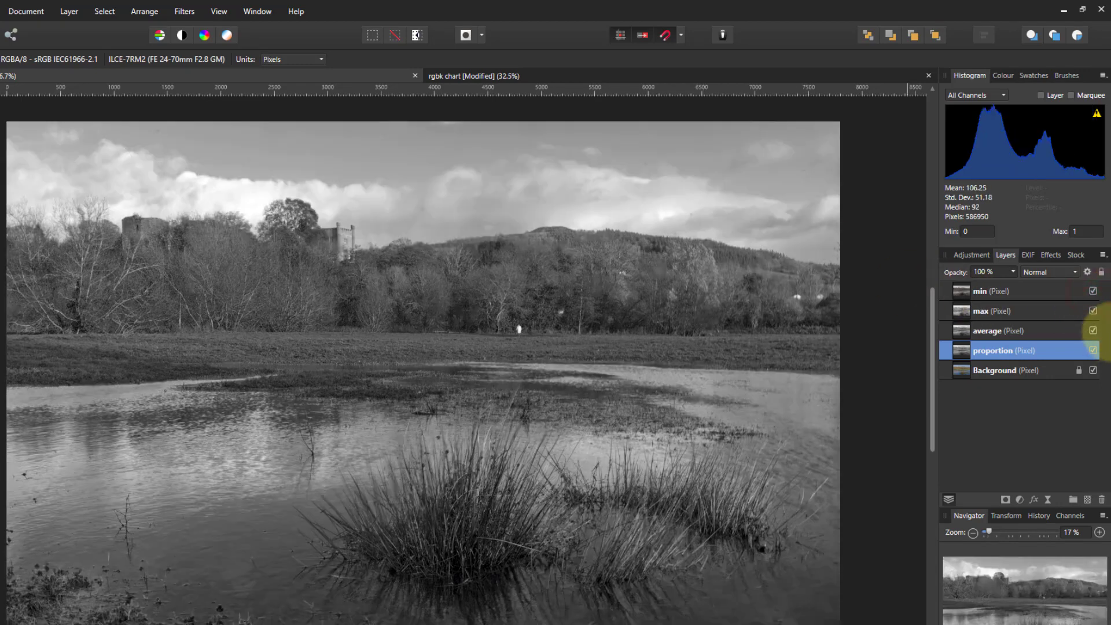